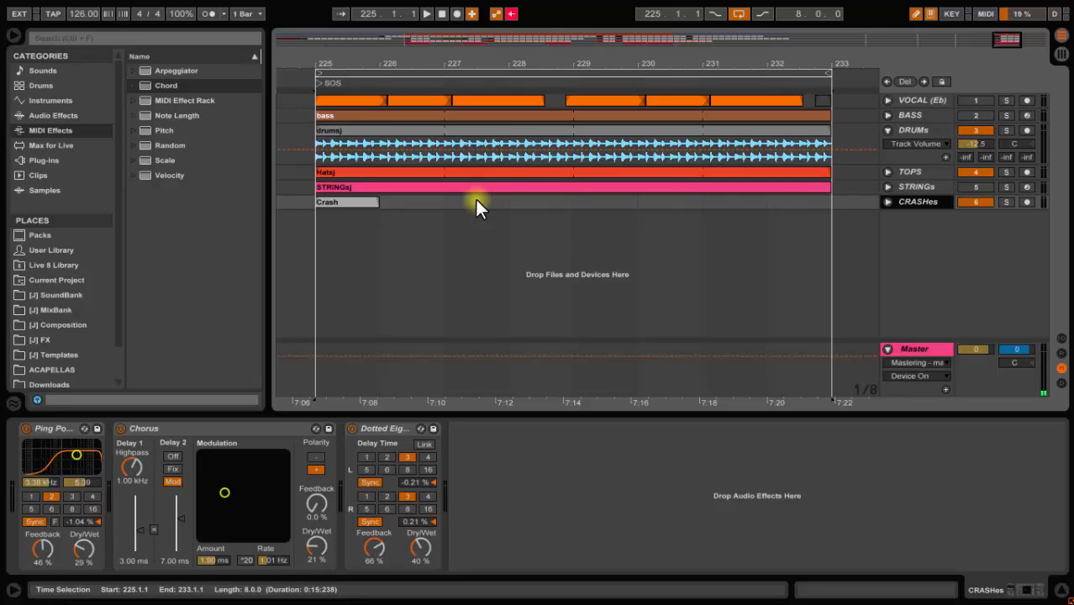
Play the looped section with the BASS track switched on, then stop playback
key(space)
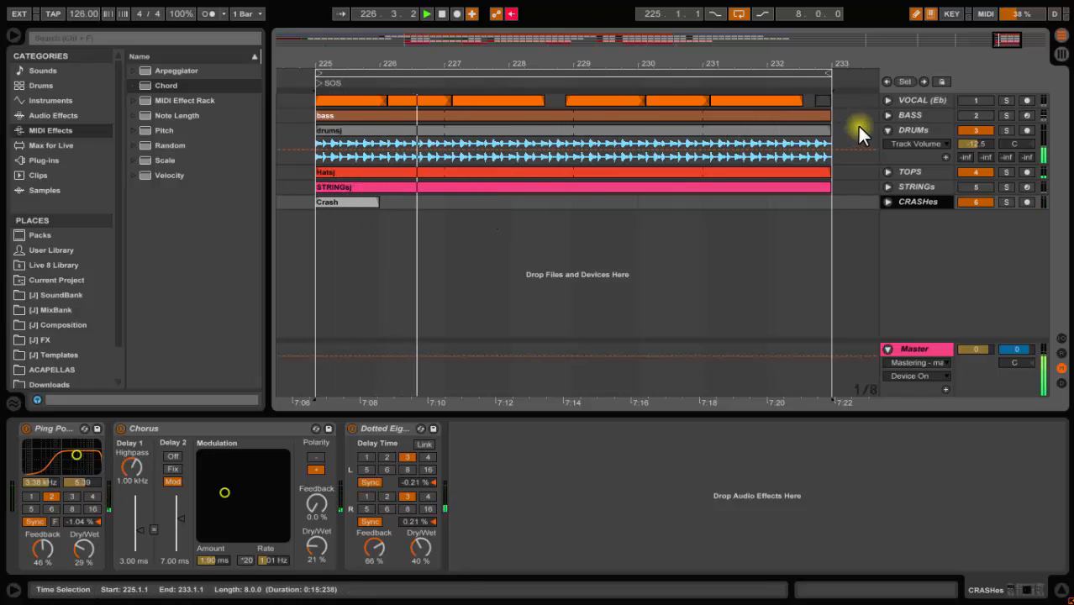
click(965, 116)
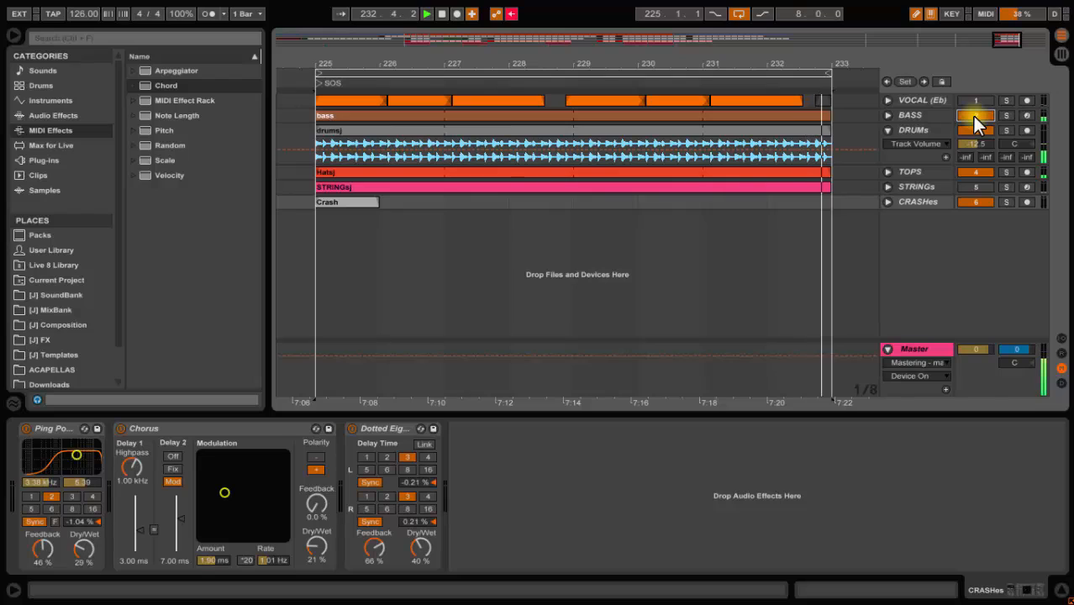
key(space)
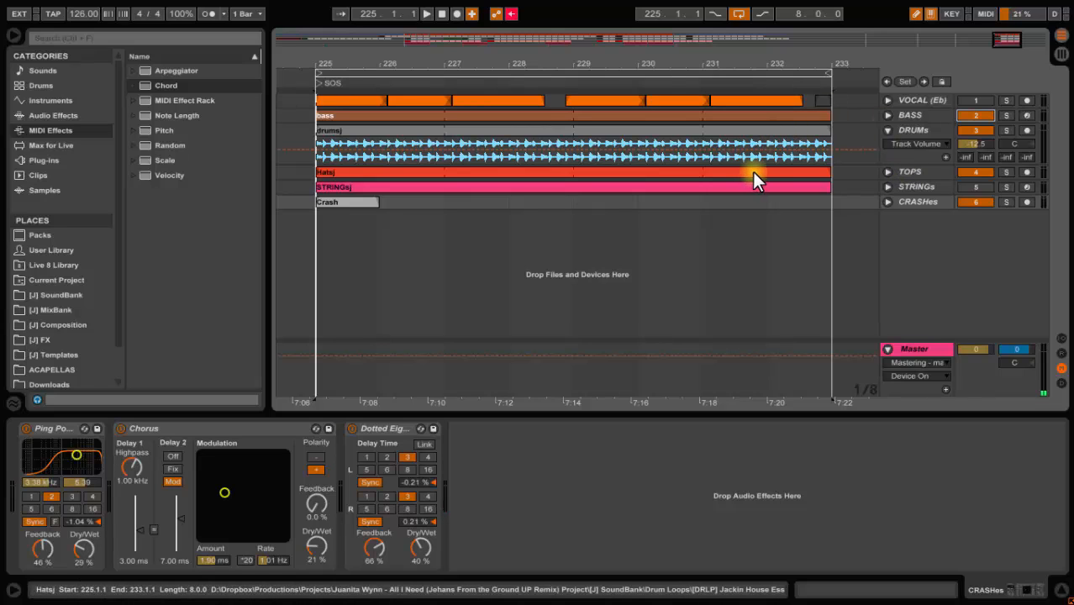
Insert a new MIDI track and rename it Chords
right_click(897, 217)
click(900, 234)
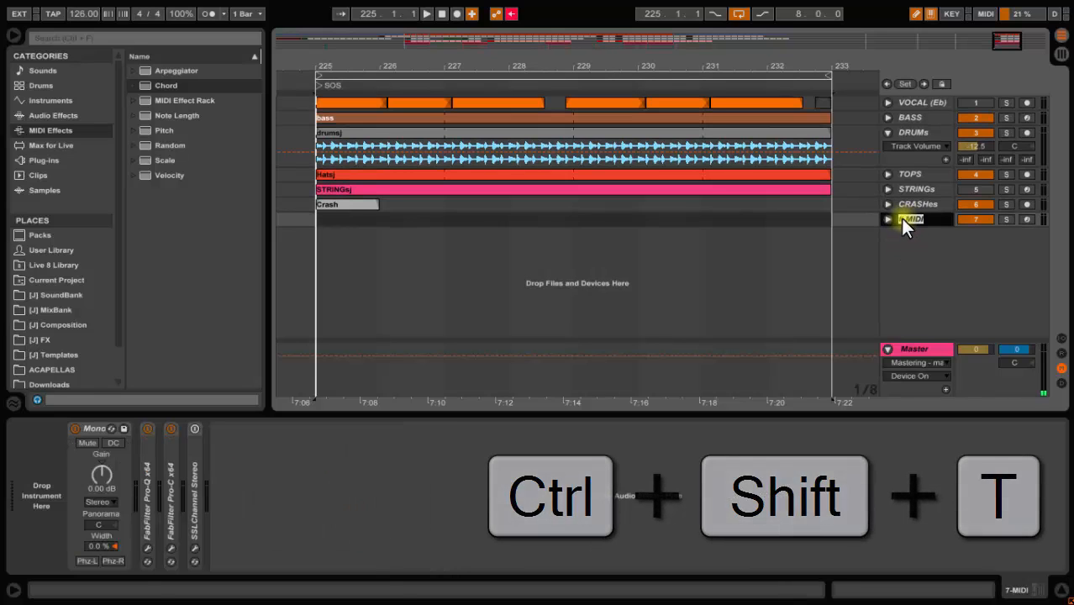
text(Chords)
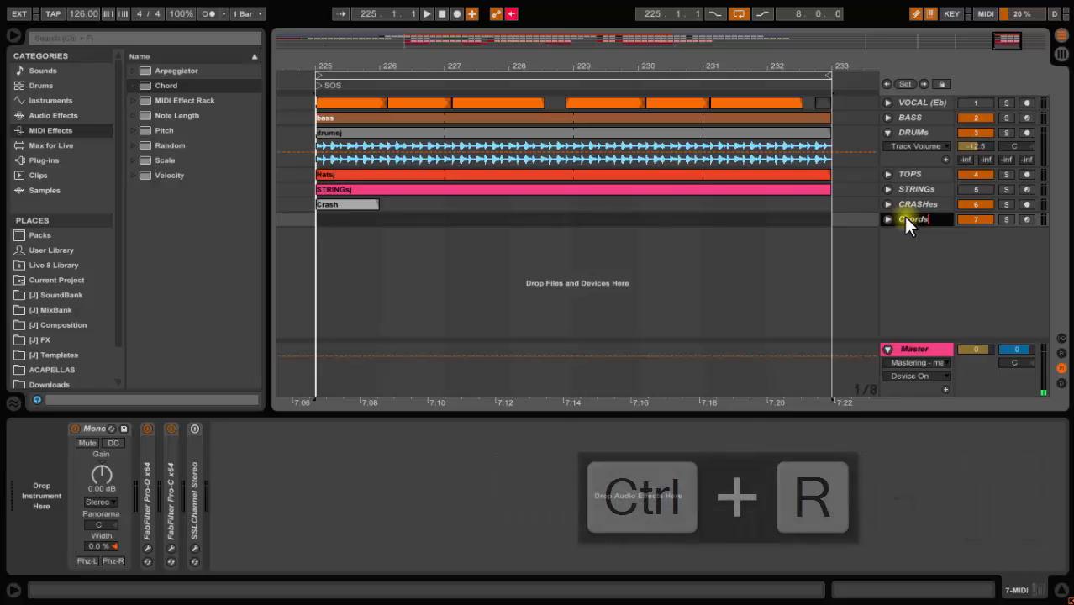
key(Return)
Delete all the default devices from the Chords track's device chain
click(91, 429)
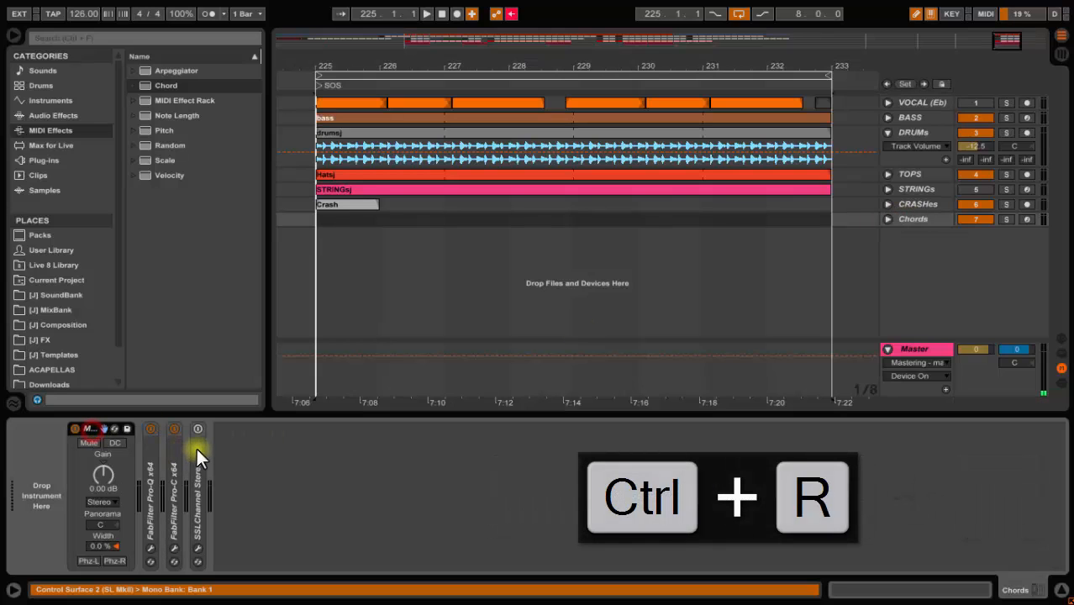
shift+click(199, 448)
key(Delete)
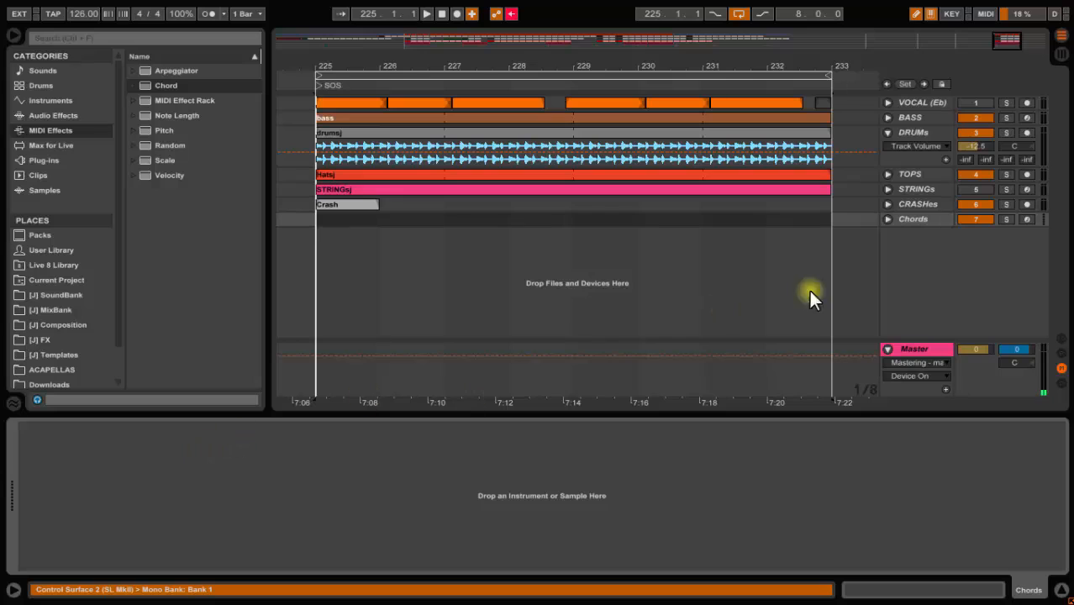
Colour the Chords track light blue and select a short range in its lane at bar 225
right_click(913, 220)
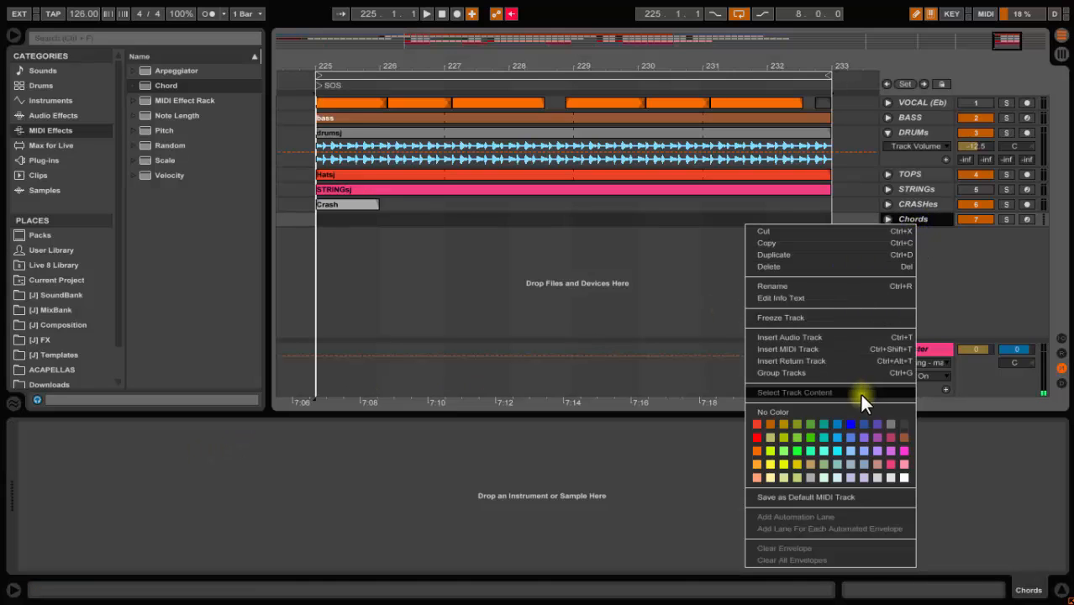
click(838, 436)
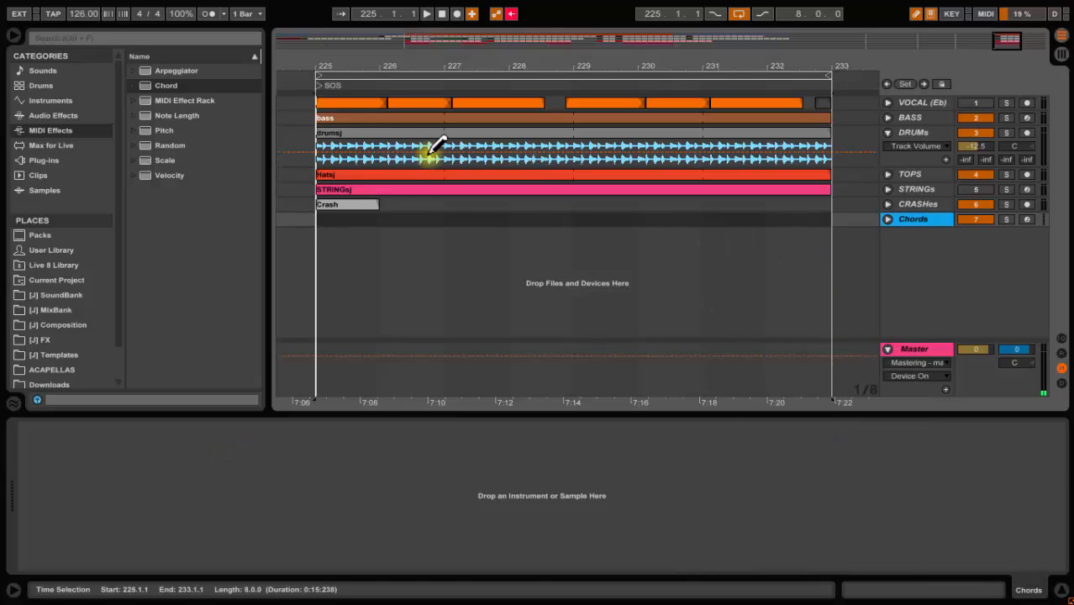
drag(385, 215, 340, 219)
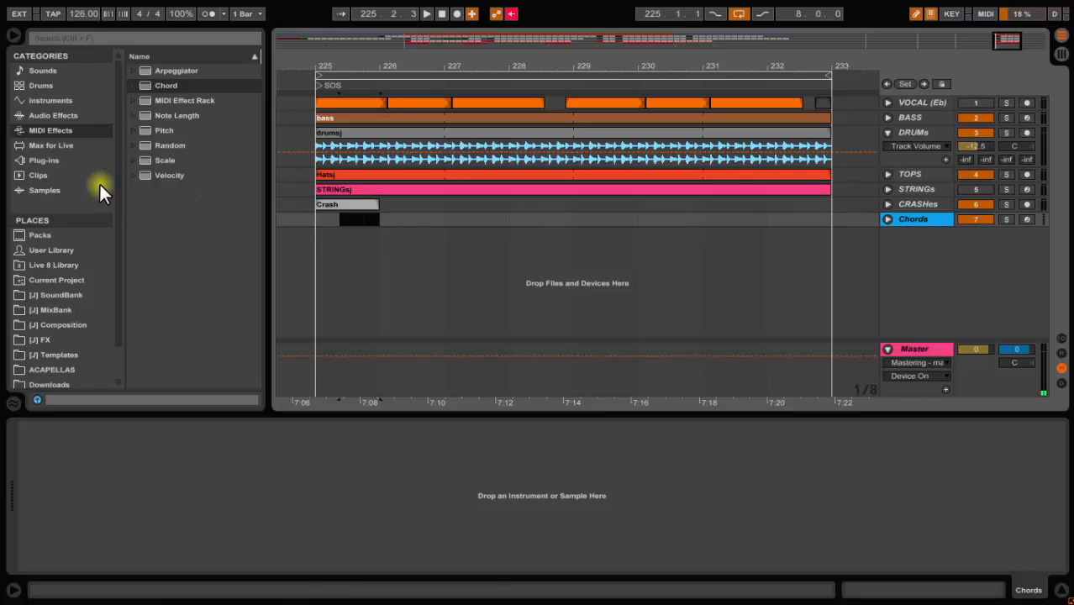
Load the Cm7 Chord preset from the MIDI Effects Chord presets onto the Chords track
click(53, 130)
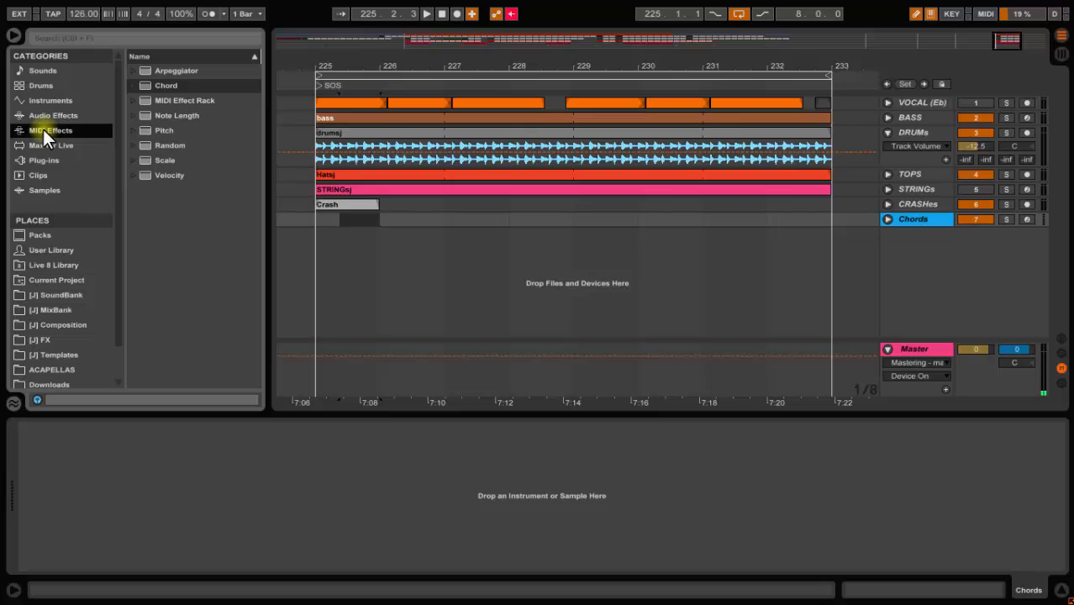
click(133, 85)
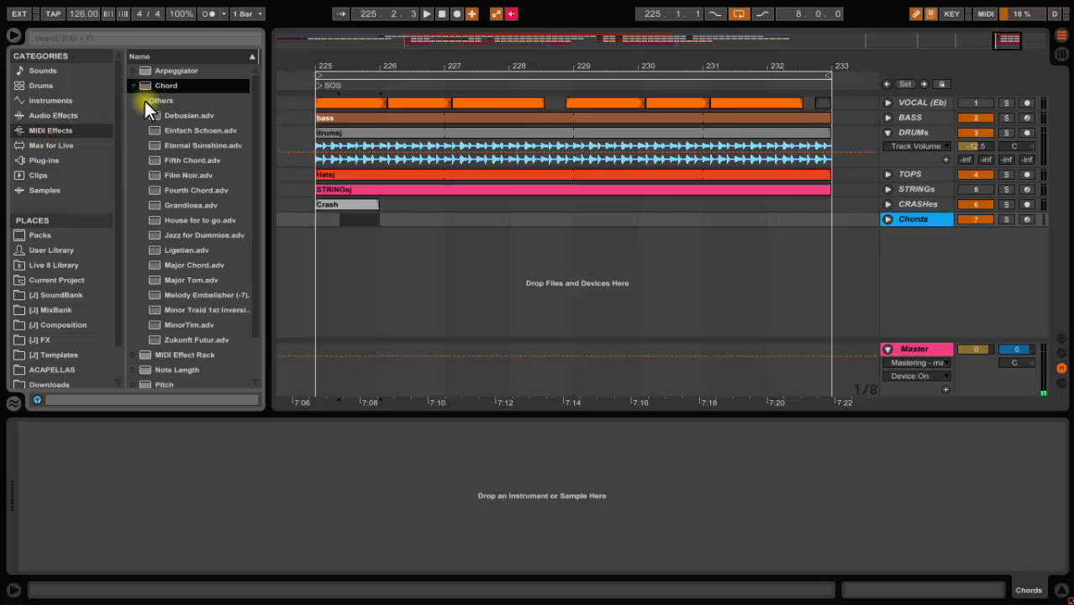
click(143, 102)
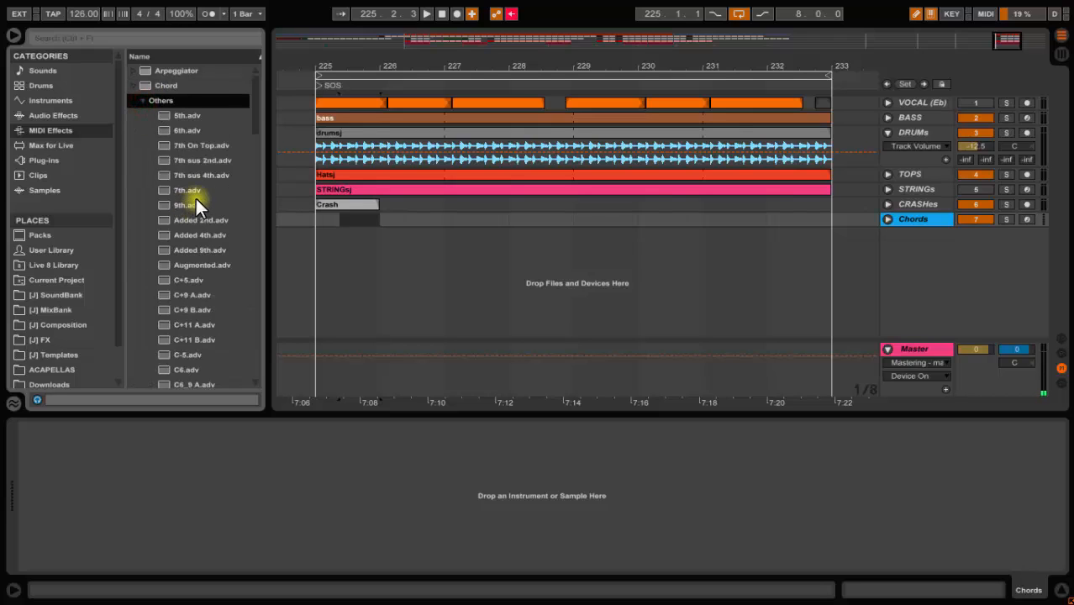
scroll(221, 228, down, 5)
scroll(221, 230, down, 5)
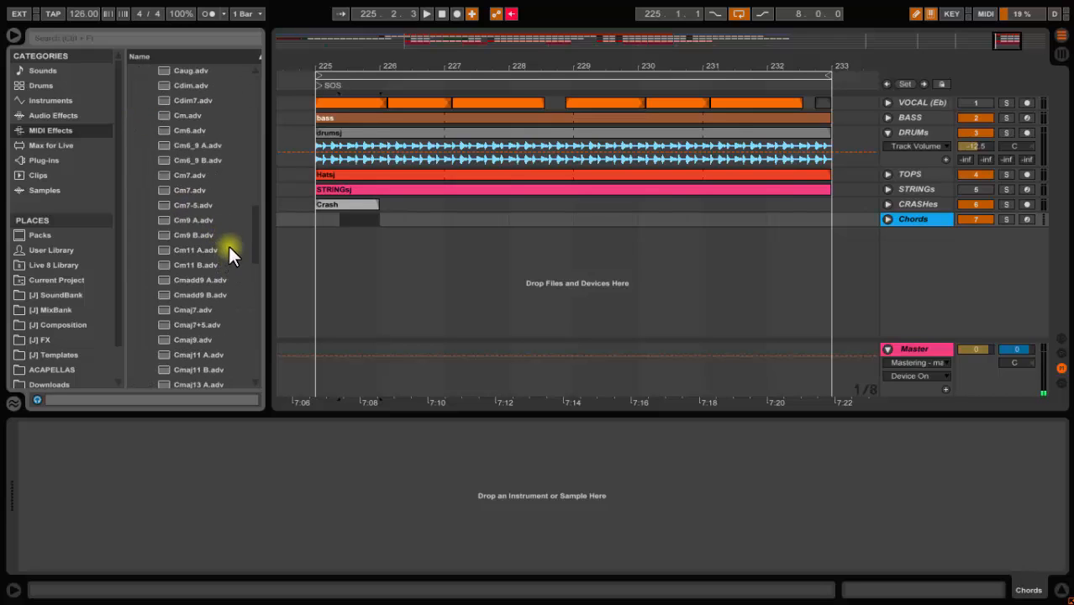
drag(185, 195, 184, 453)
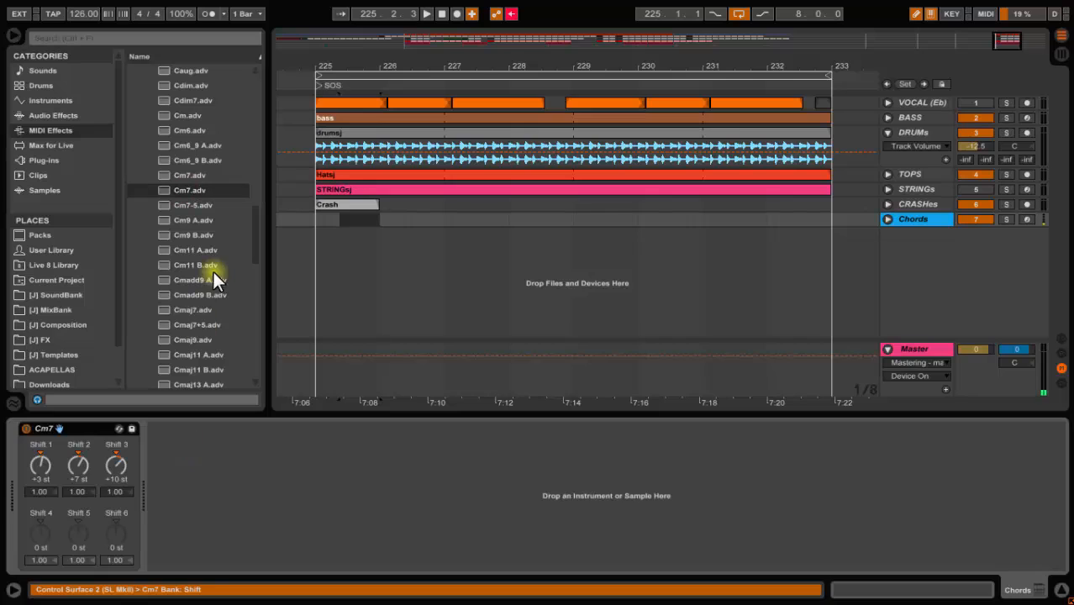
Add the C7sus4 Chord preset after Cm7 on the Chords track
scroll(219, 224, up, 5)
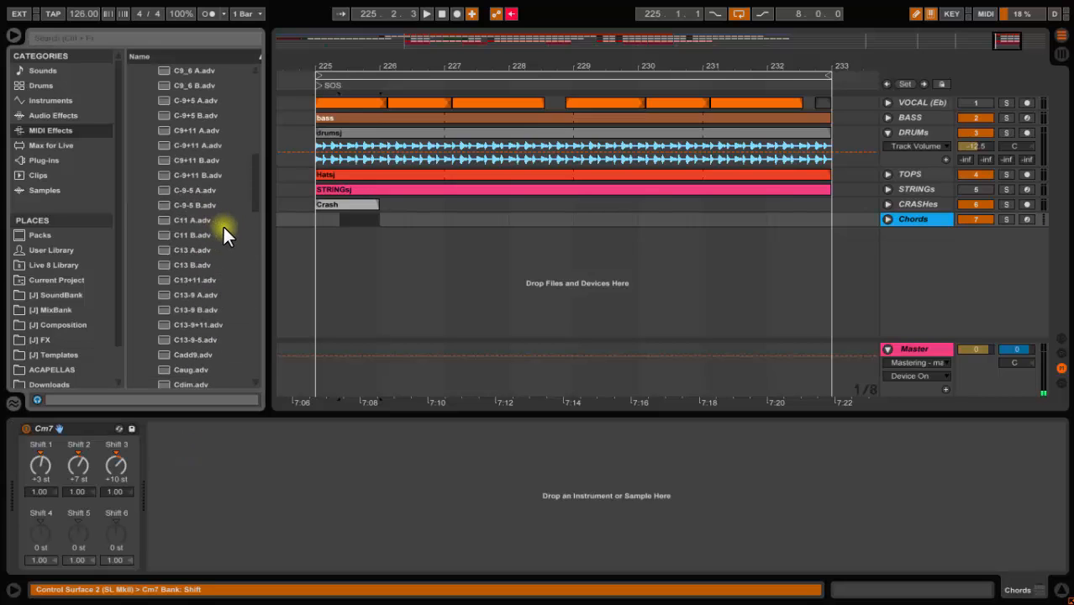
scroll(224, 227, up, 1)
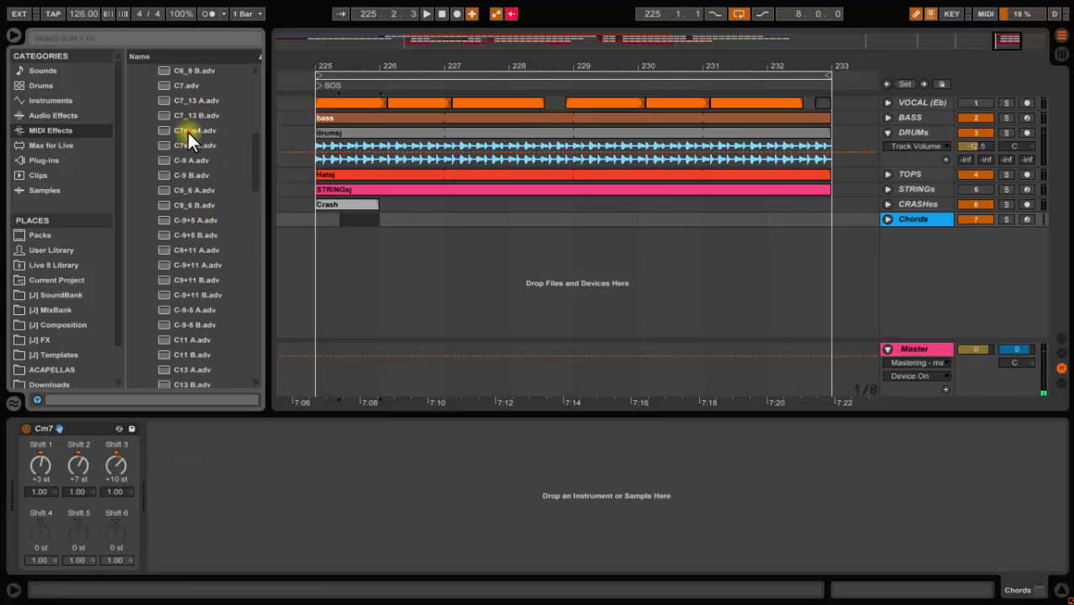
drag(188, 135, 225, 437)
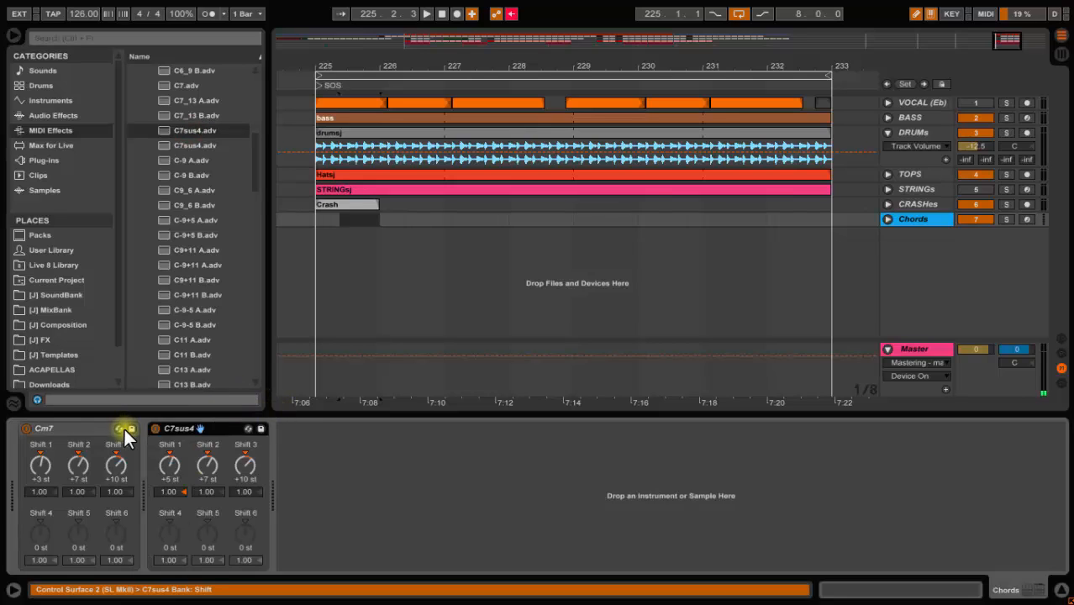
Select both chord devices and group them into a MIDI Effect Rack
click(90, 426)
click(179, 426)
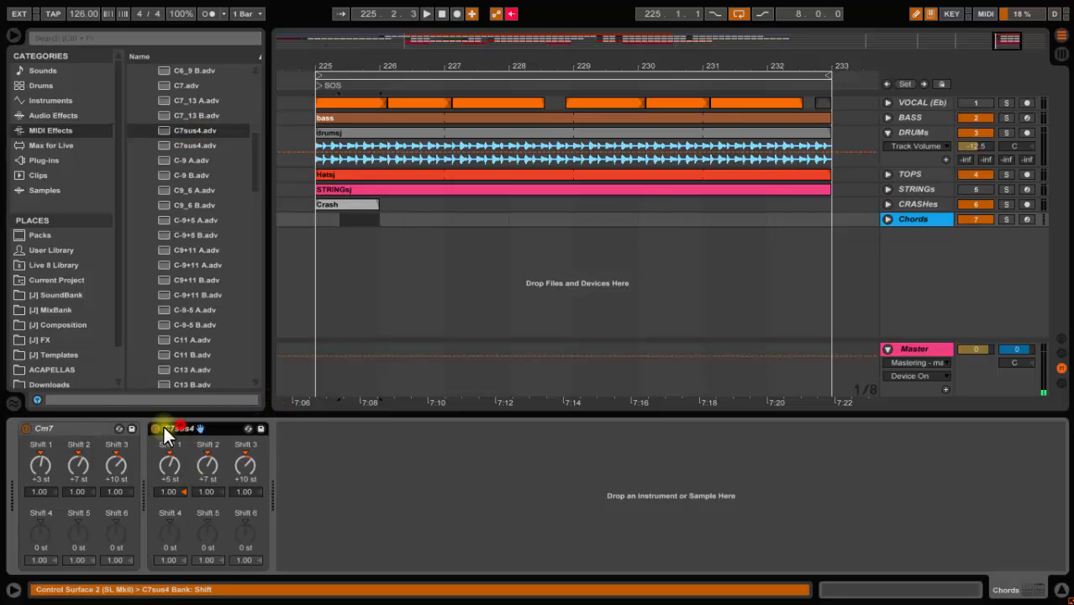
click(74, 427)
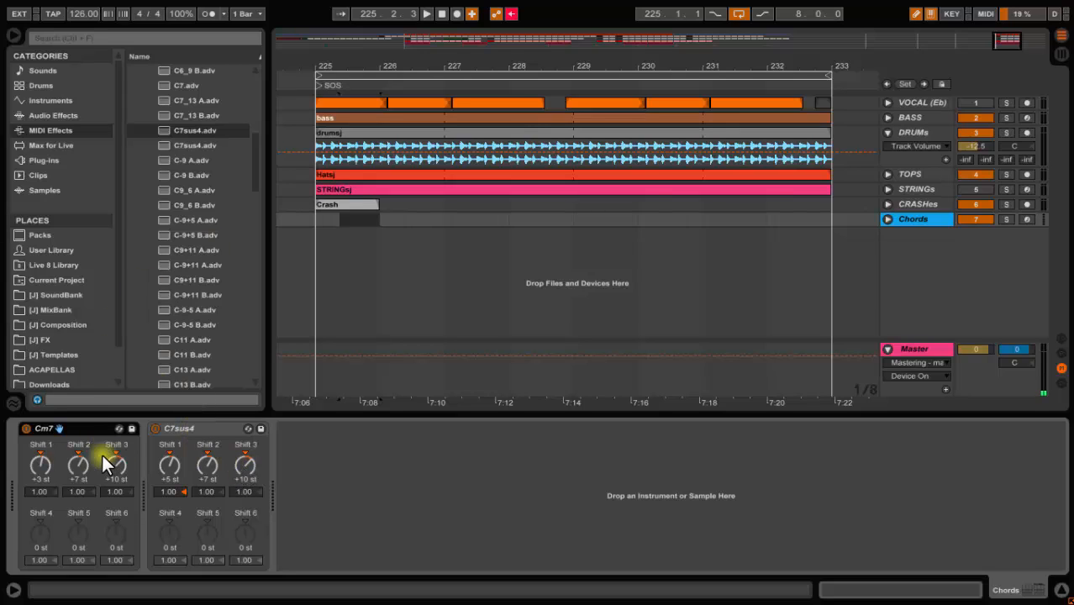
key(shift)
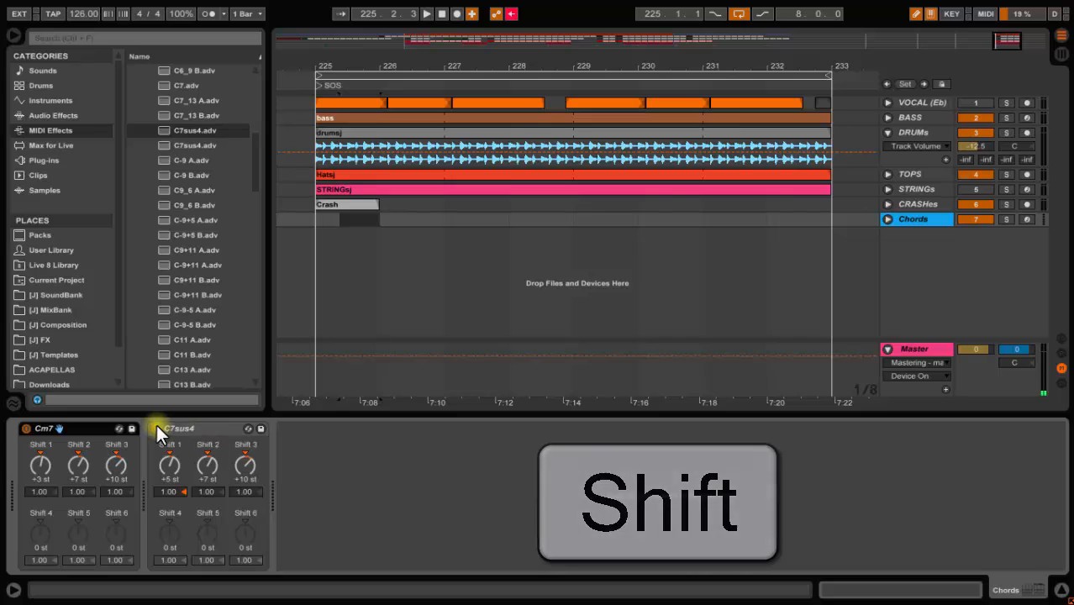
right_click(188, 429)
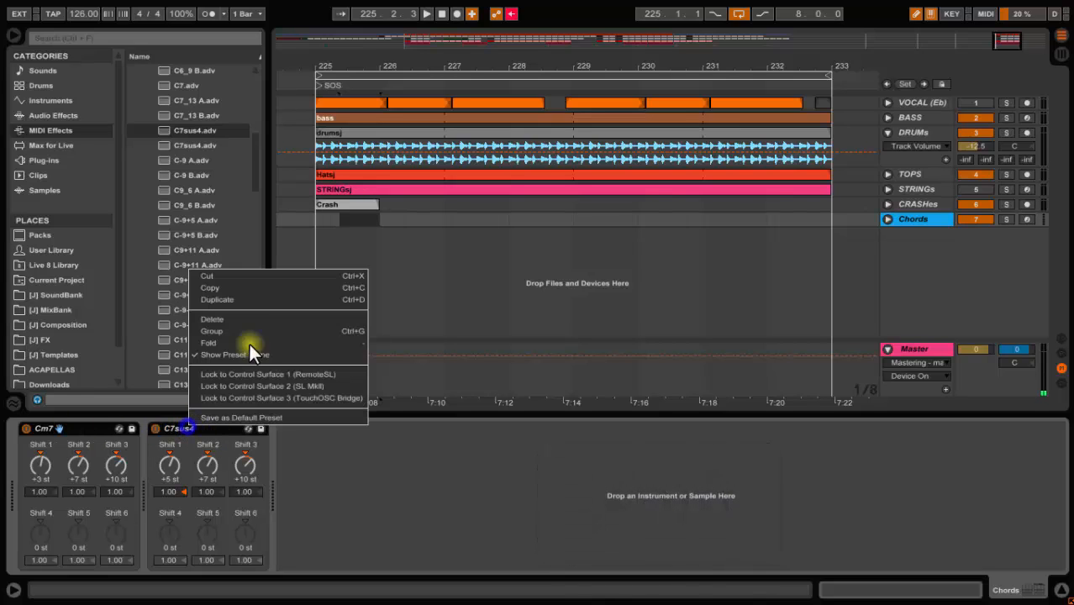
key(ctrl+g)
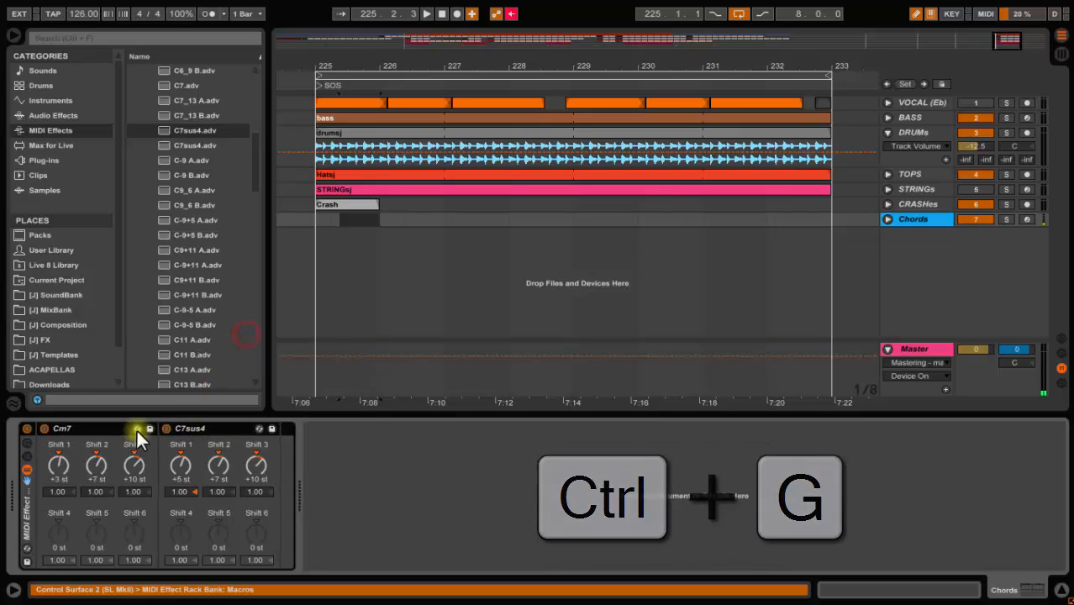
Show the rack's macros and rename the rack Jehans Easy Chords
click(27, 443)
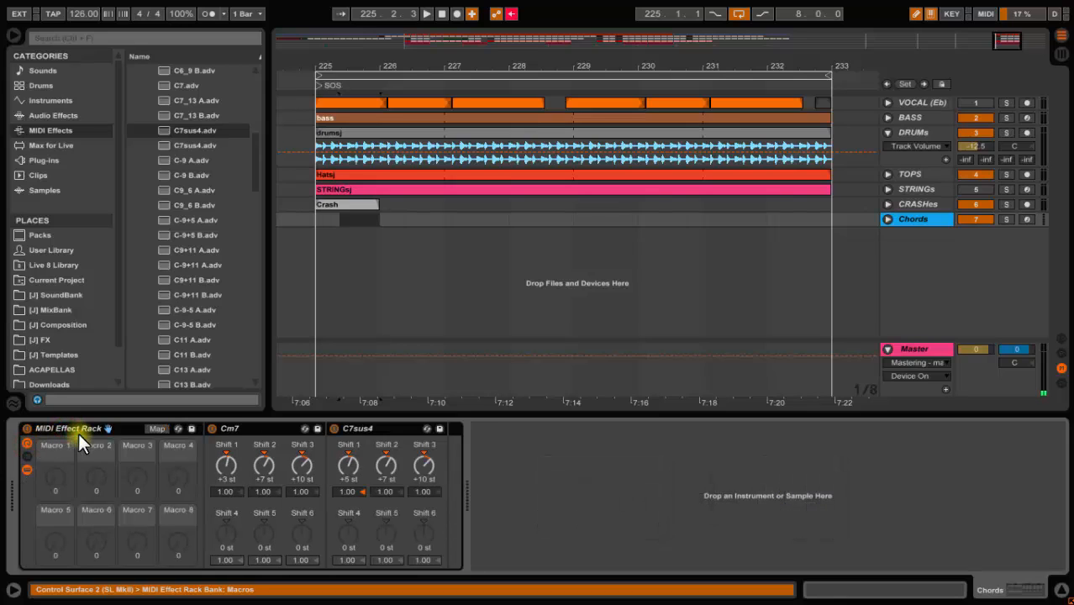
key(ctrl+r)
text(Jeh)
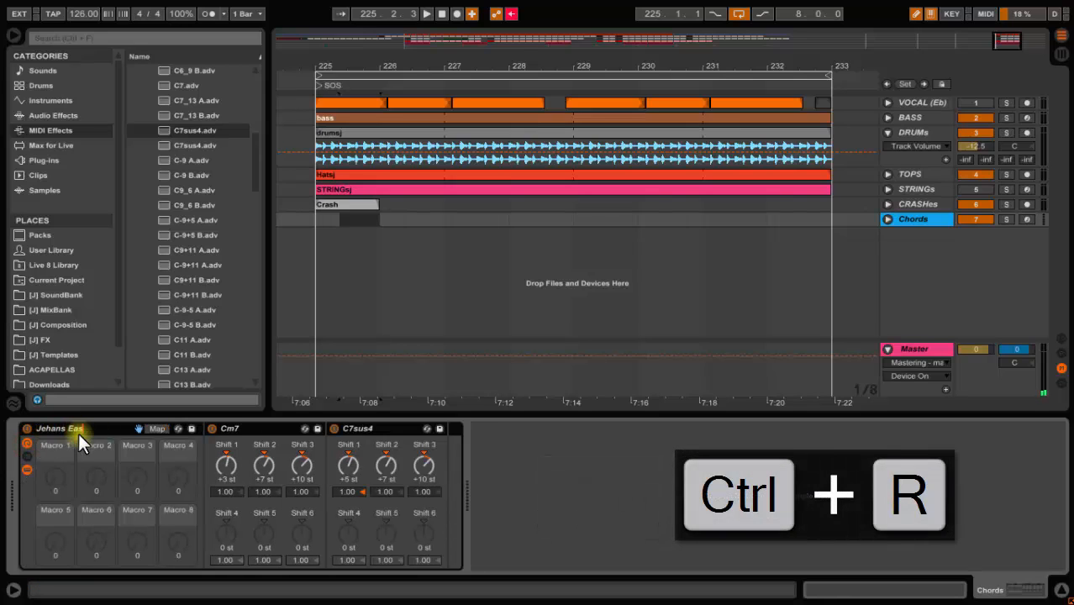
text(ans Easy Chords)
Open the rack's chain list, add a second chain, and move the C7sus4 device into it
click(27, 456)
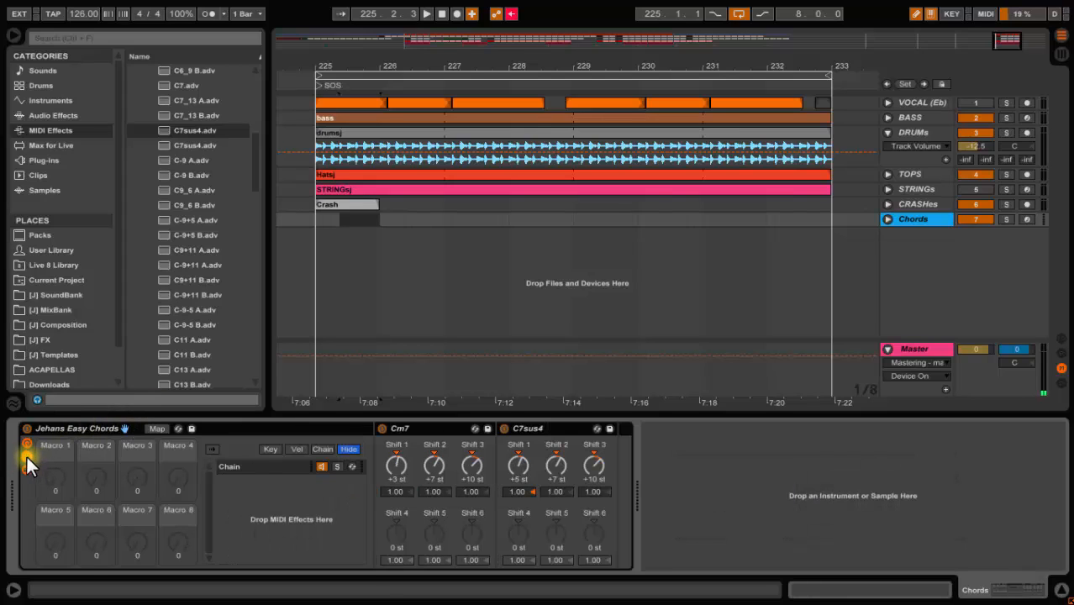
click(26, 456)
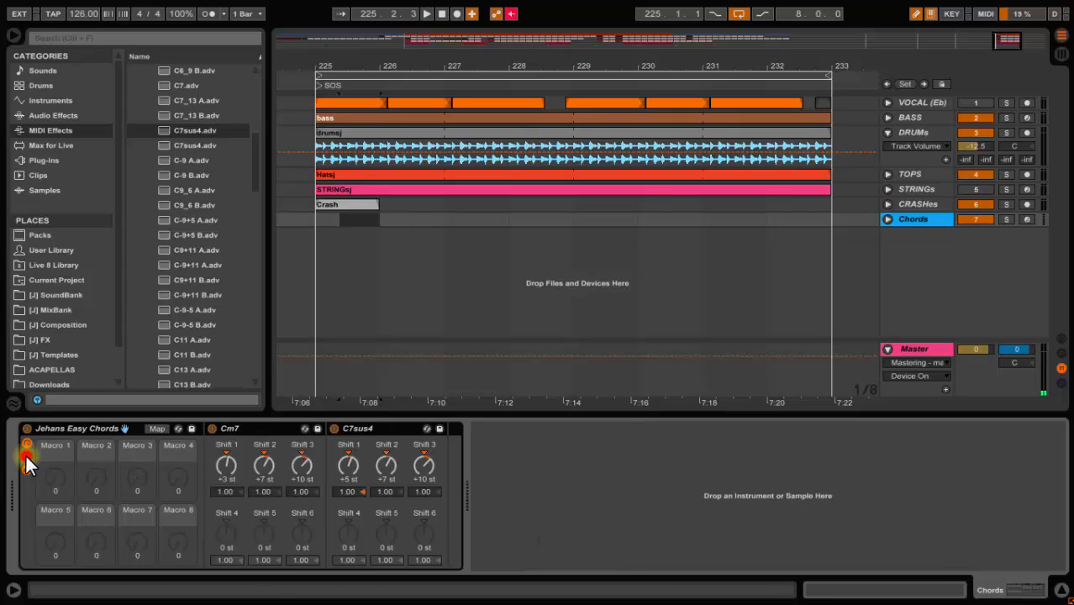
click(26, 456)
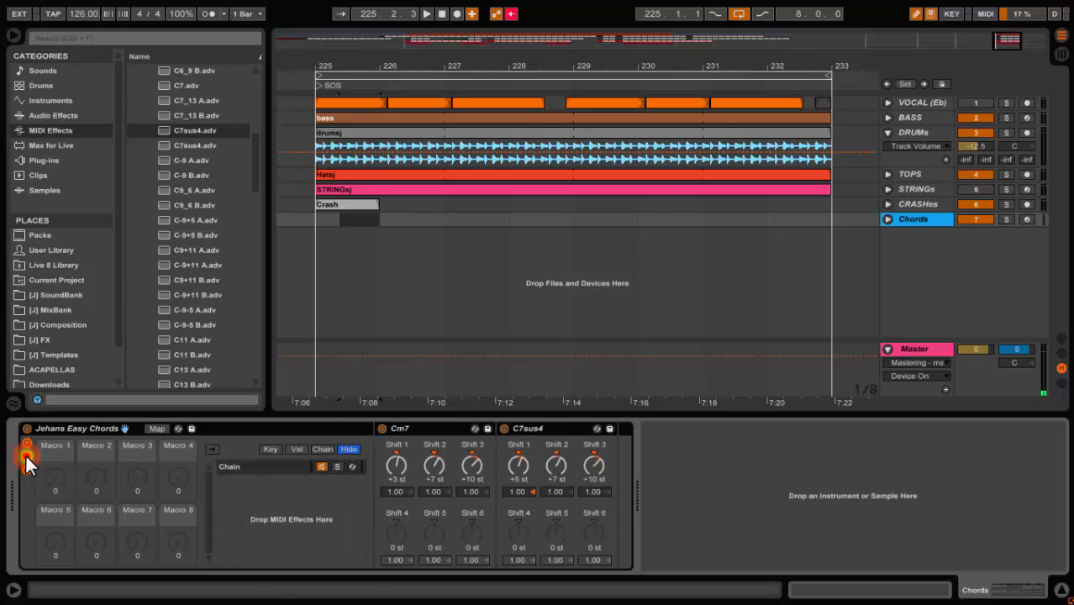
click(230, 483)
click(254, 502)
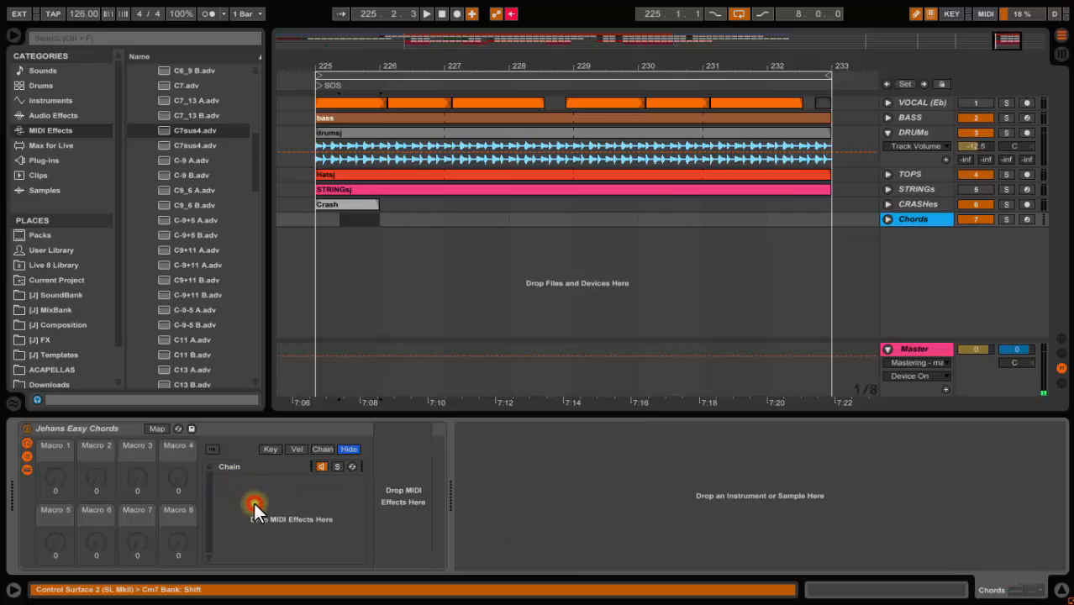
click(253, 466)
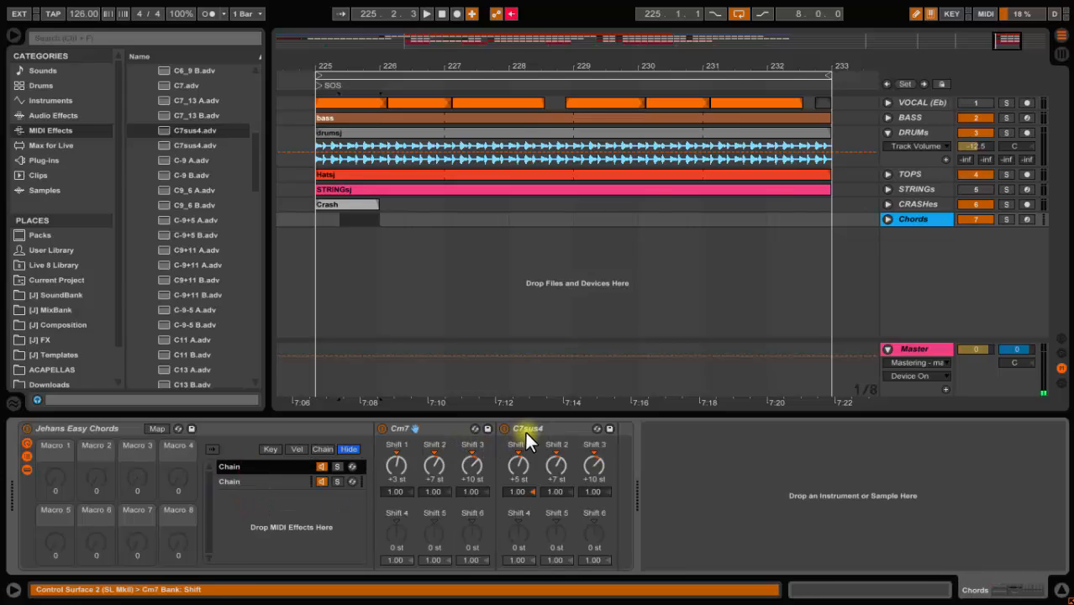
drag(526, 432, 254, 483)
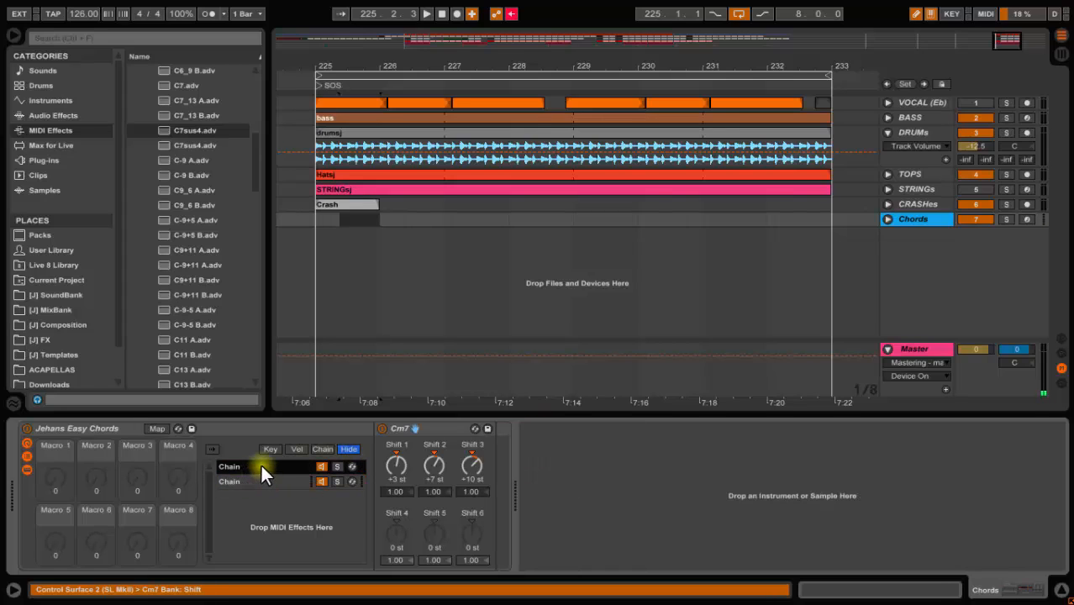
Rename the rack's two chains m7 and 7sus4
key(ctrl+r)
text(m7)
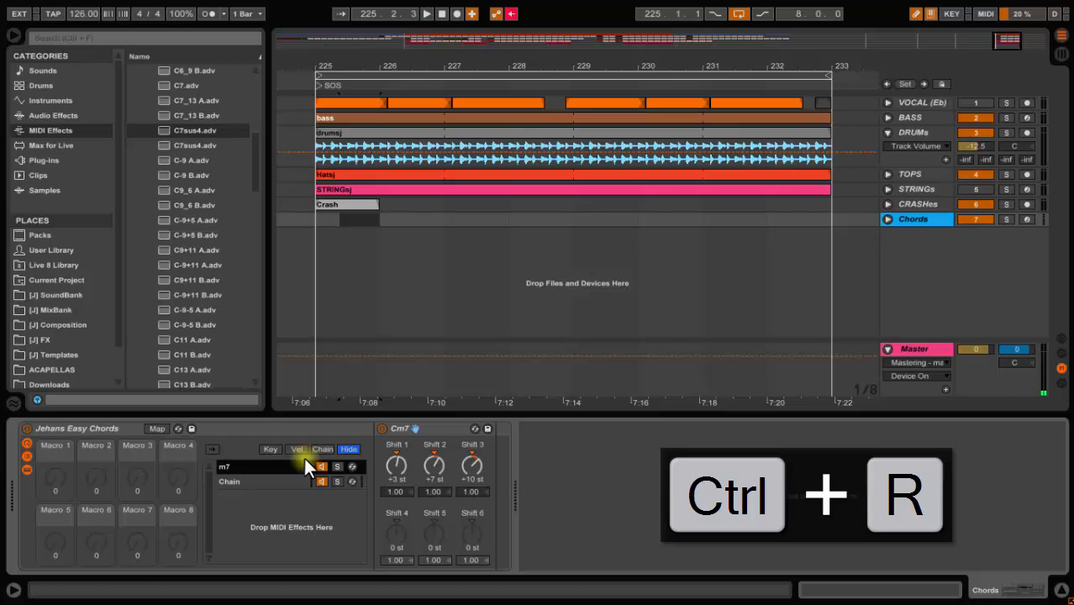
click(267, 476)
key(ctrl+r)
text(7s)
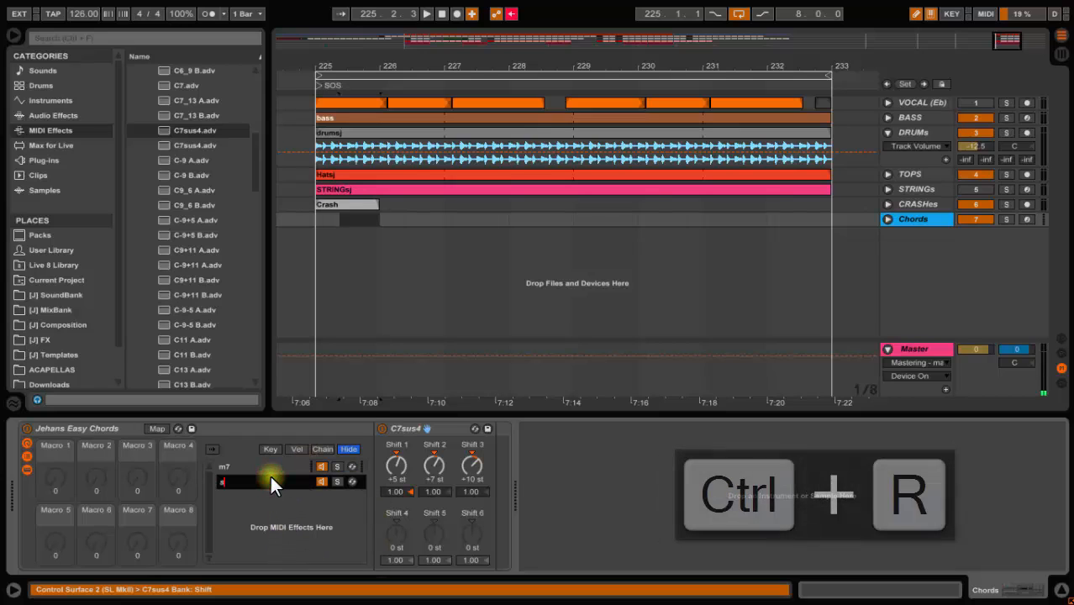
text(us4)
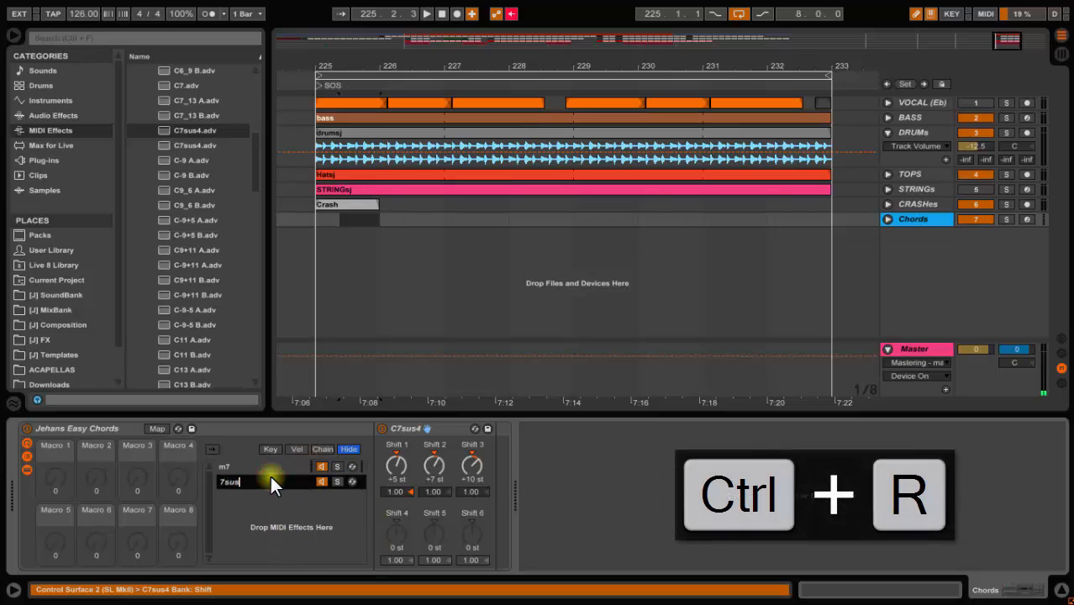
key(Return)
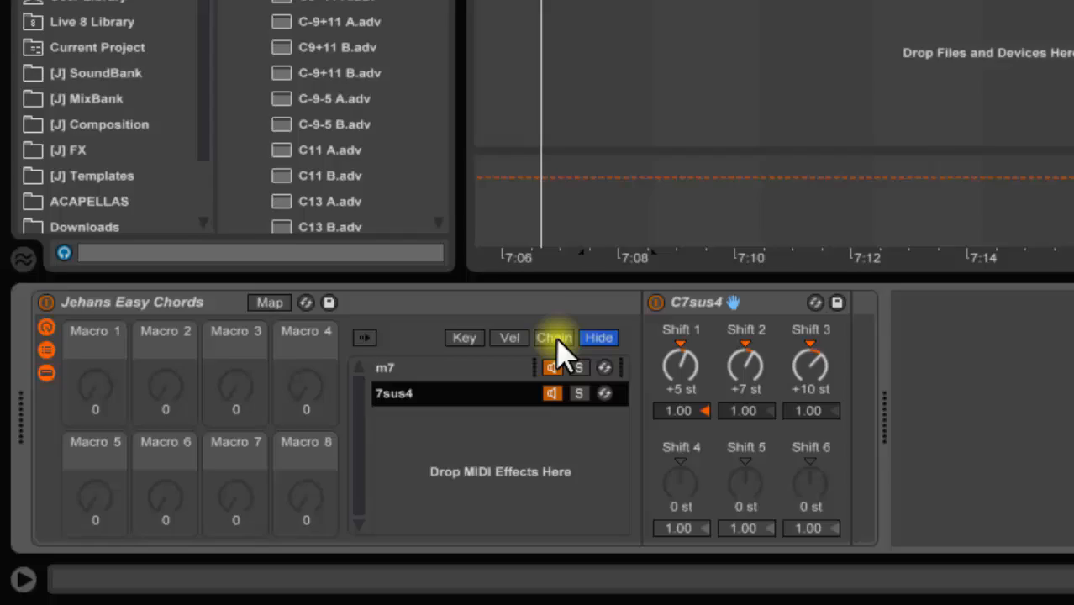
Open the chain select editor and set the zones so m7 covers 0–63 and 7sus4 covers 64–127
click(558, 339)
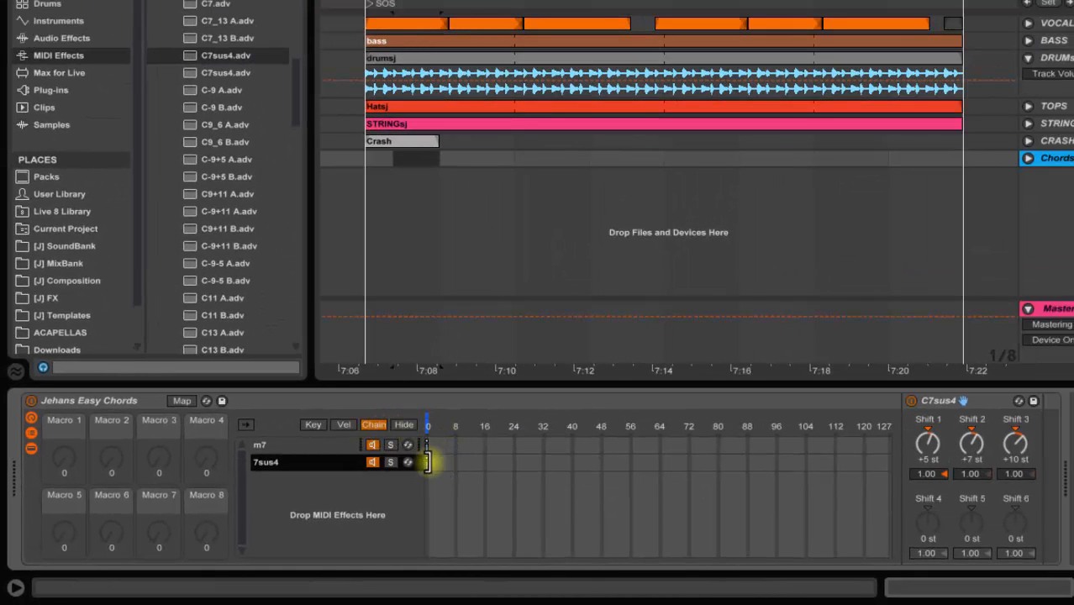
click(299, 443)
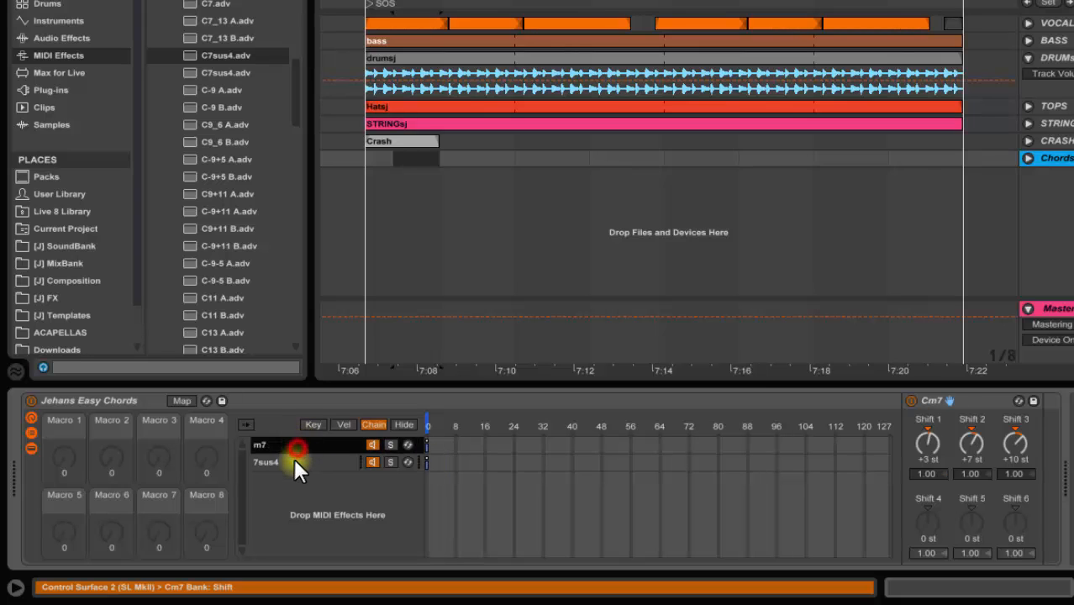
click(296, 461)
click(299, 443)
click(300, 459)
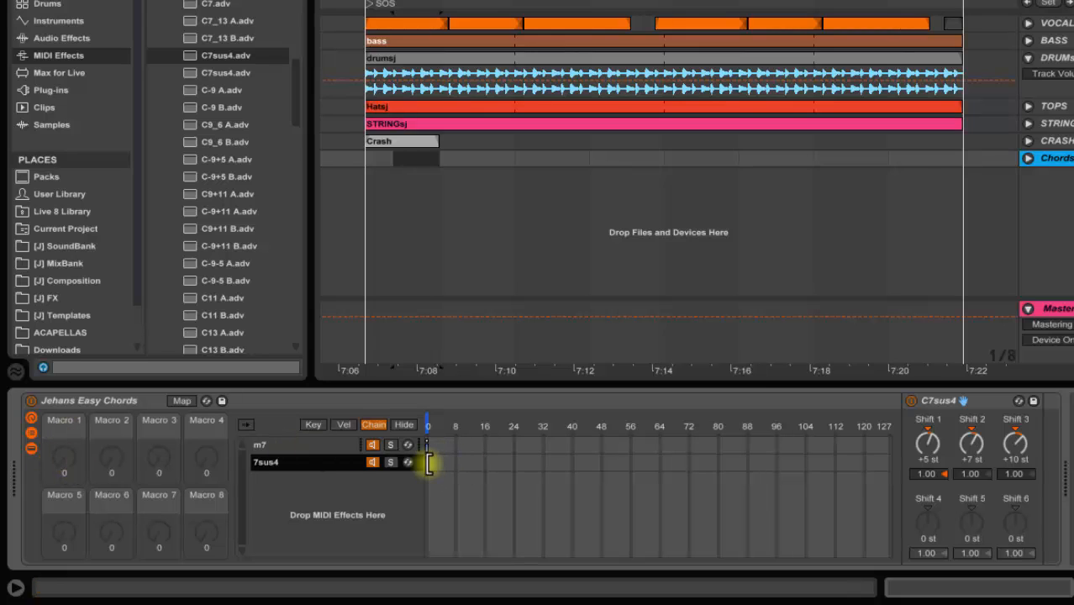
drag(434, 463, 891, 469)
click(358, 444)
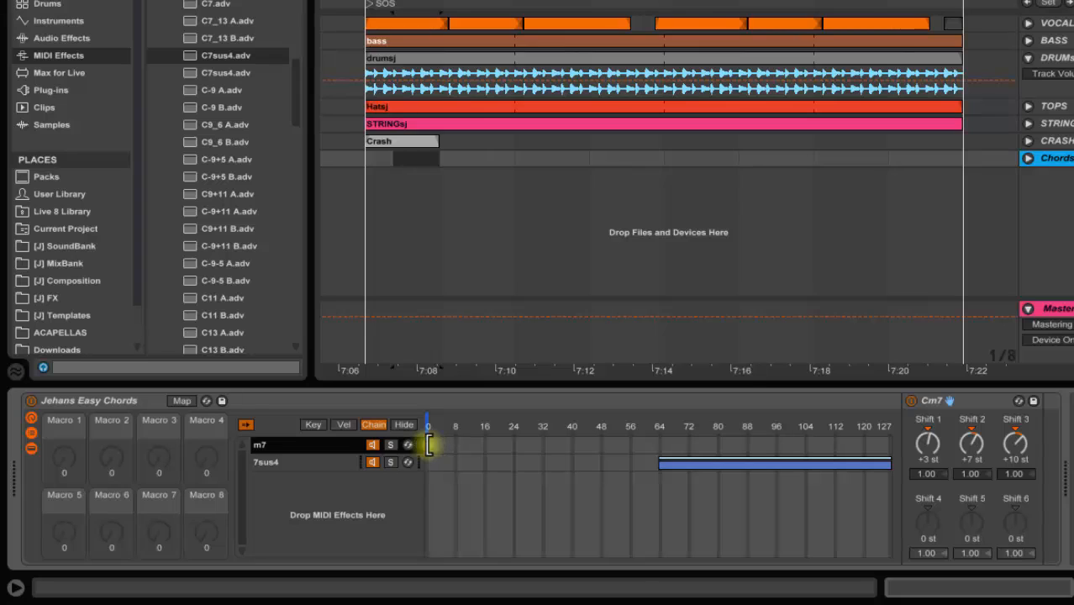
drag(428, 444, 657, 468)
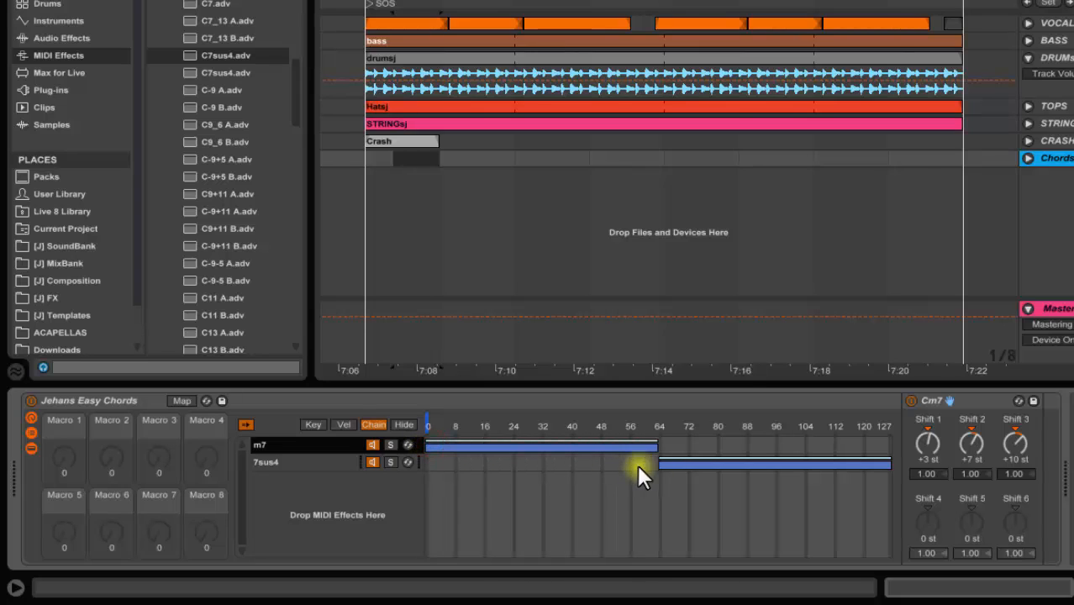
Map the chain selector ruler to Macro 1, test it, and hide the chain editor
click(243, 424)
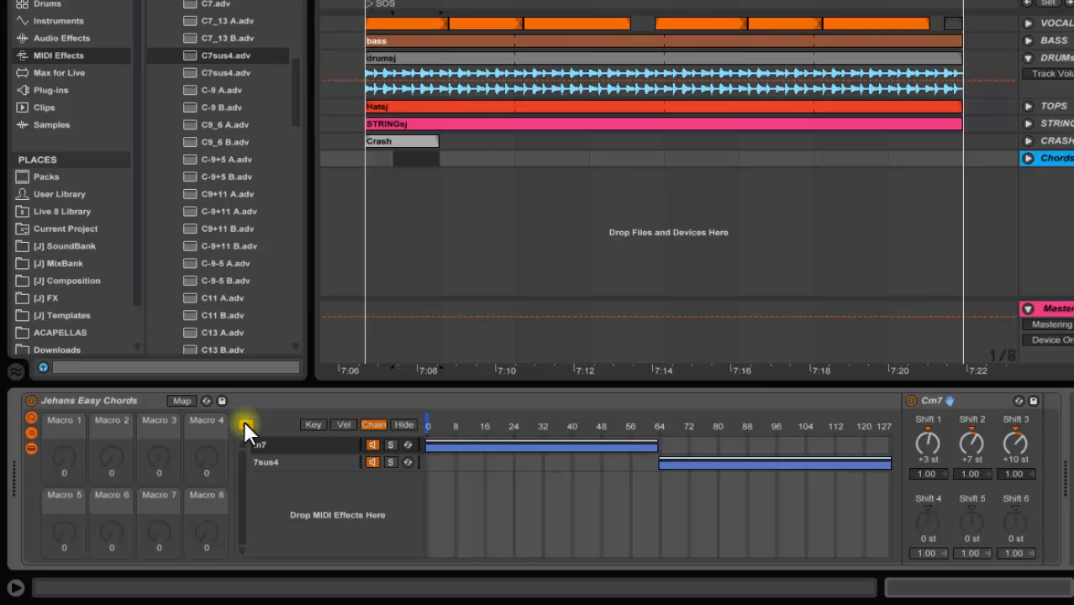
drag(64, 456, 65, 446)
click(348, 463)
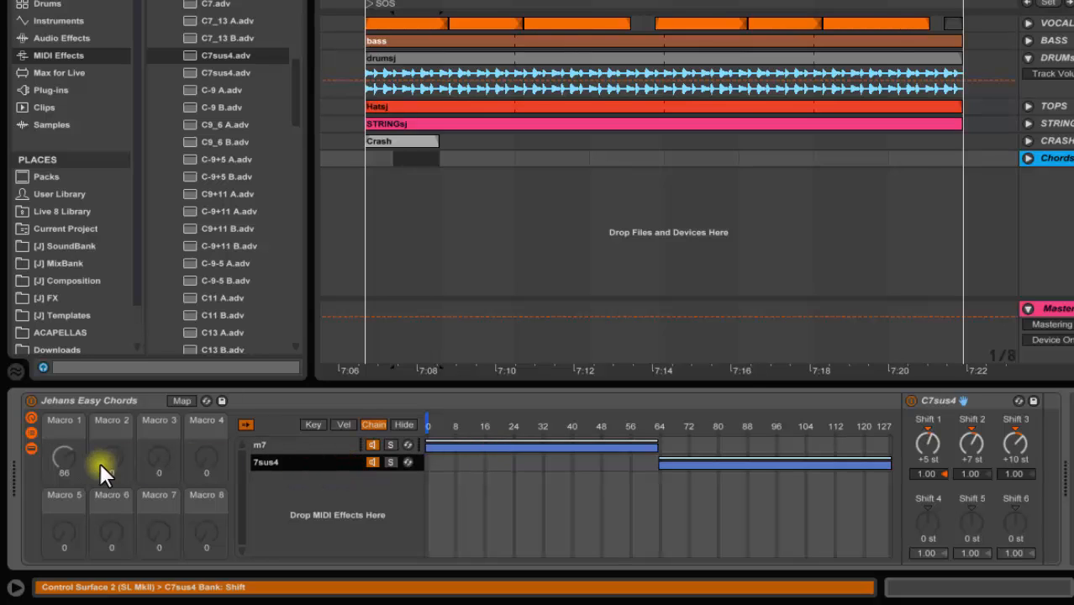
drag(66, 456, 65, 459)
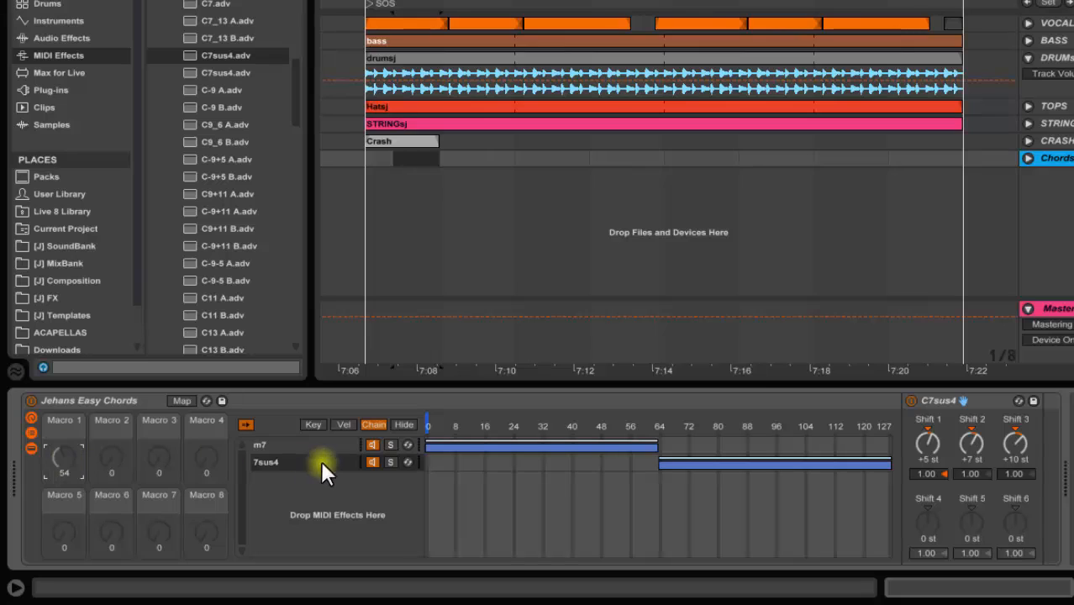
click(271, 445)
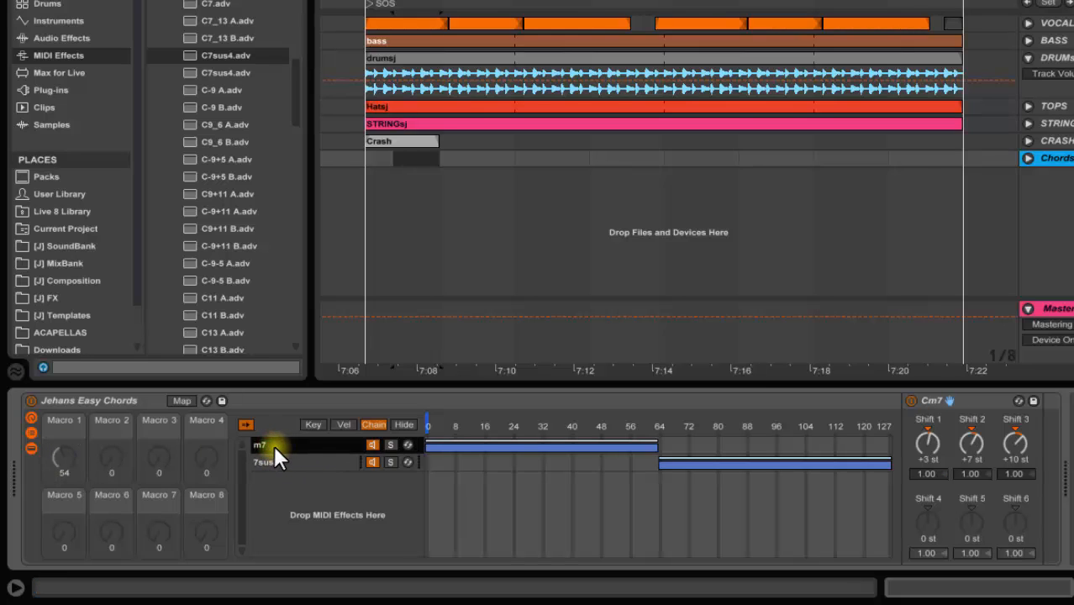
click(185, 400)
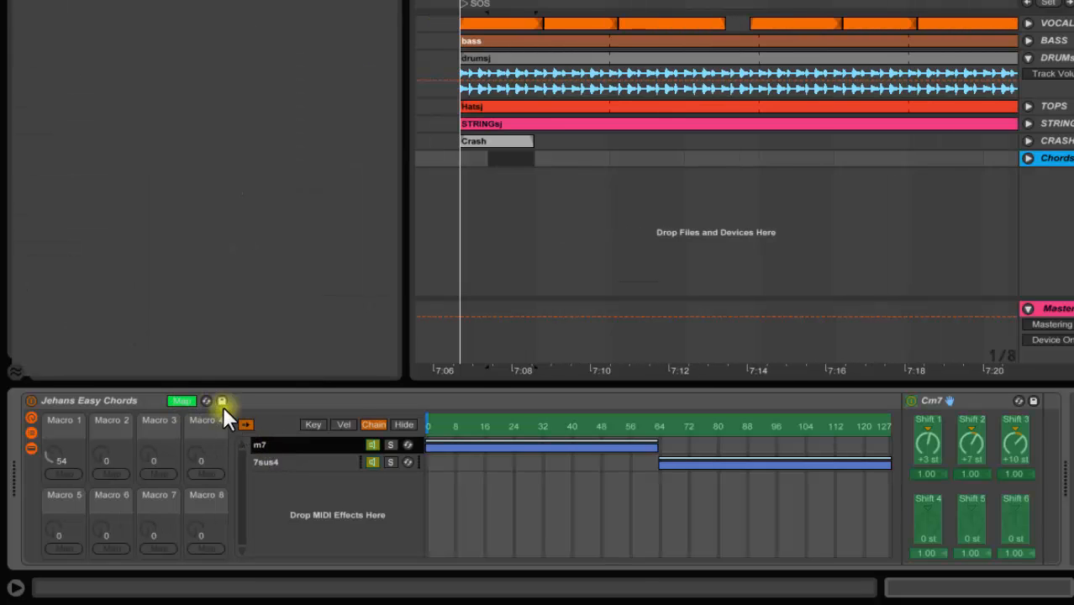
click(466, 418)
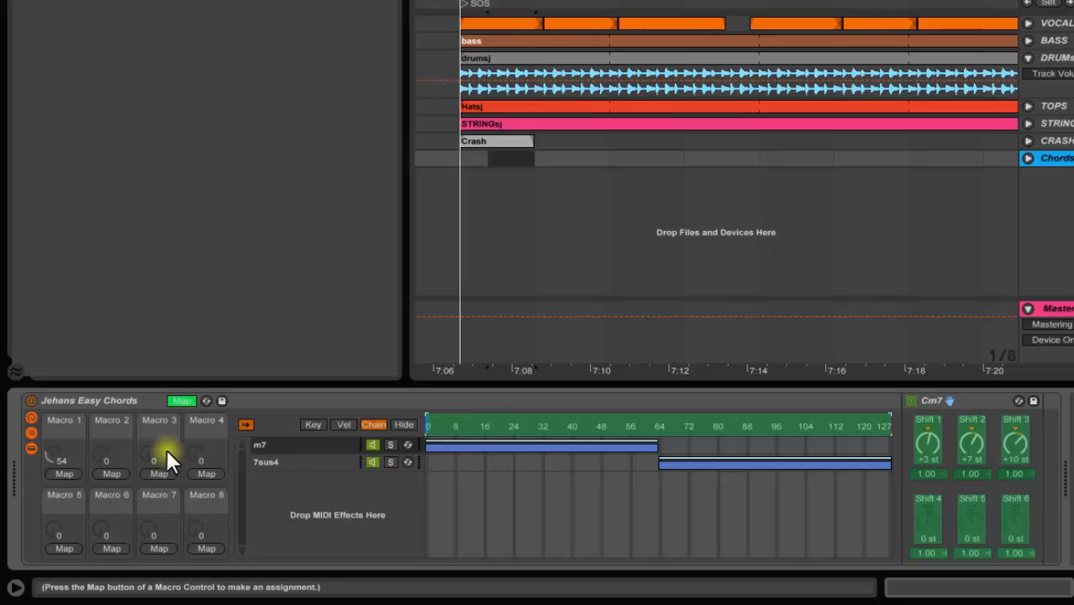
click(66, 474)
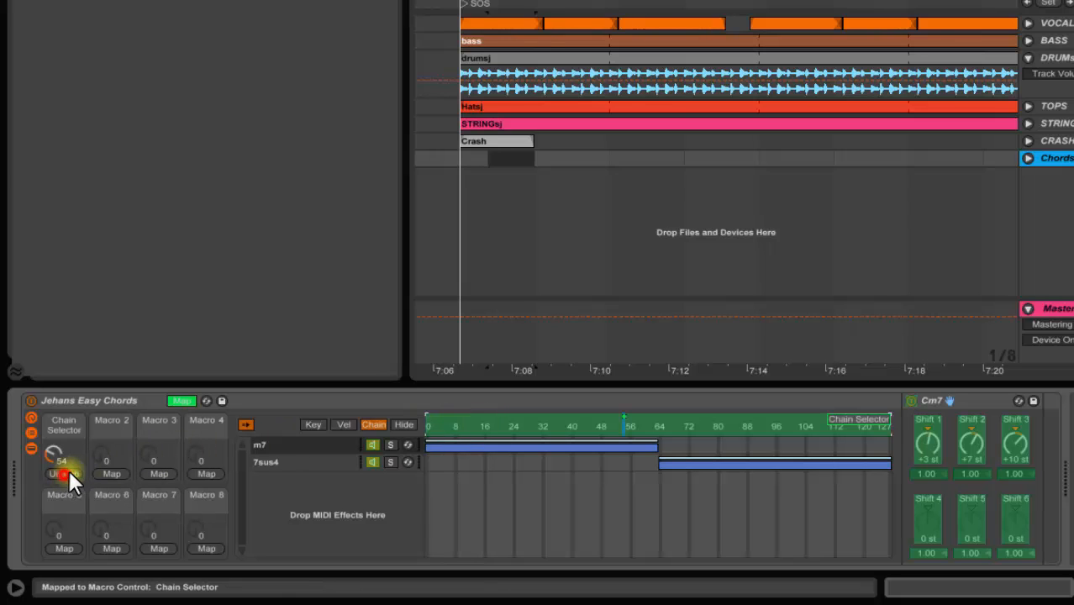
click(178, 401)
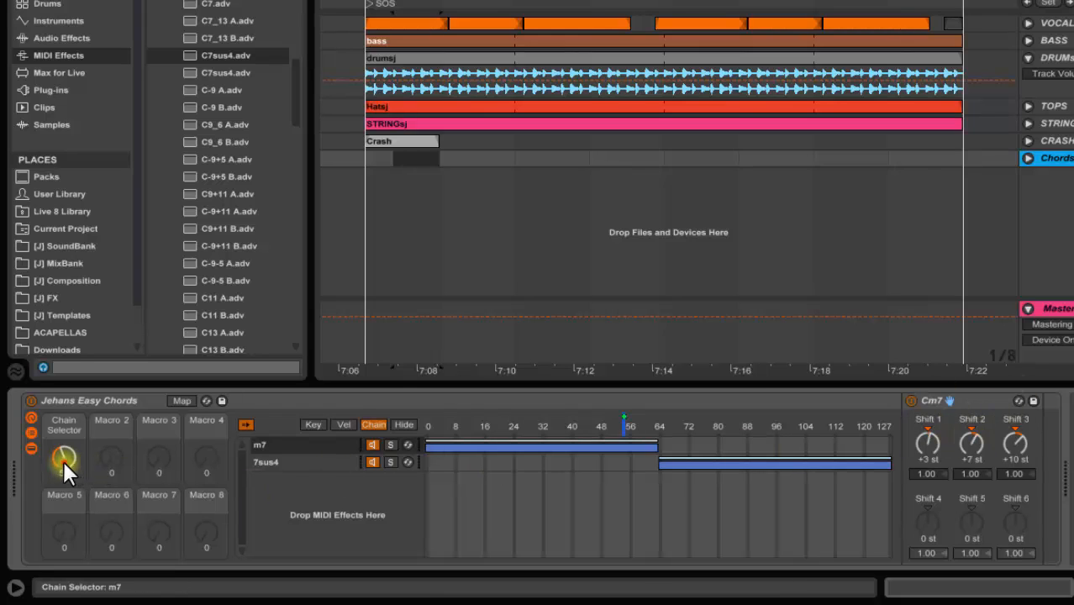
mouse_move(64, 470)
mouse_down()
mouse_move(65, 451)
mouse_move(65, 468)
mouse_up()
click(404, 420)
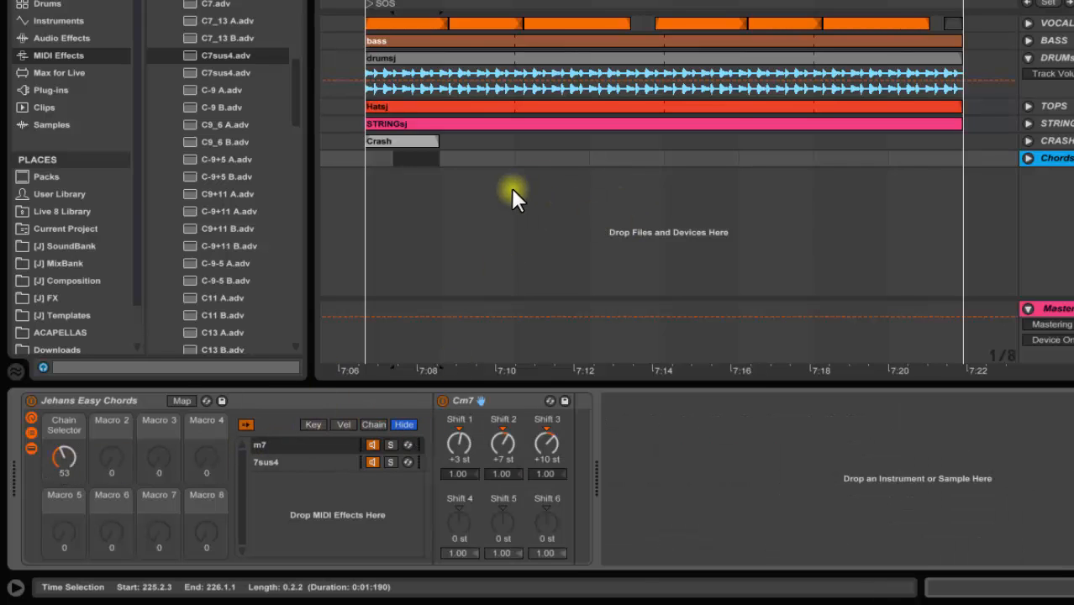
Load the 90s House Stab-1 instrument rack from the current project onto the Chords track after the chord rack
click(475, 158)
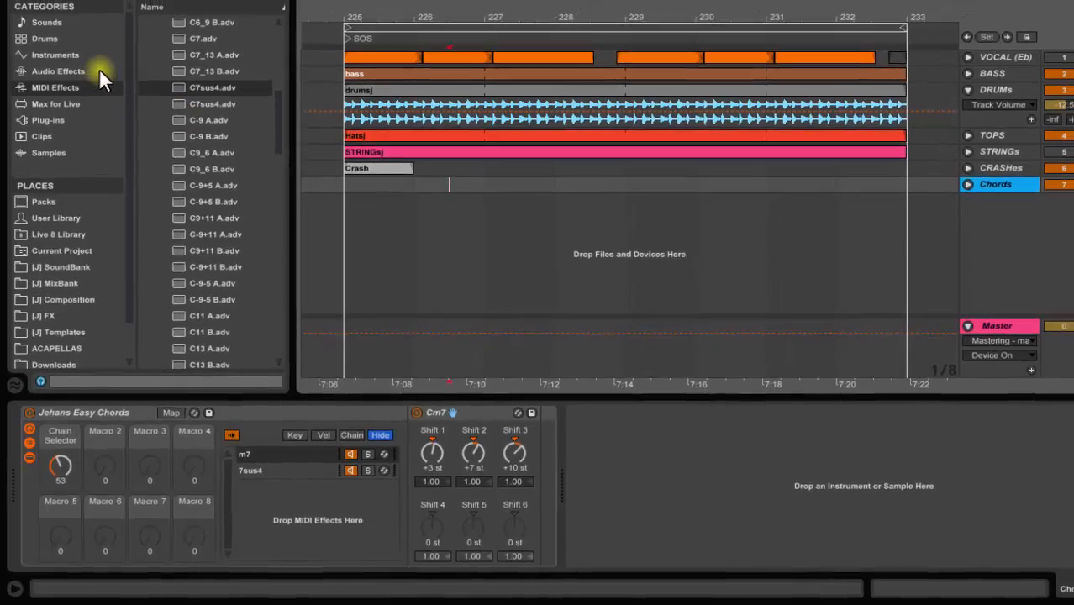
click(80, 39)
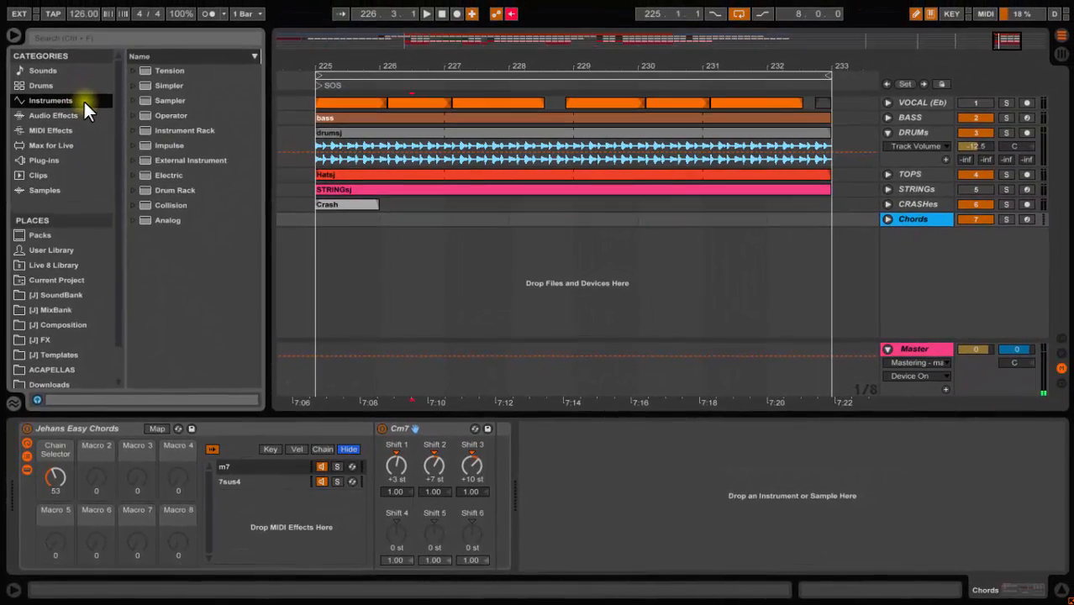
click(68, 277)
click(174, 98)
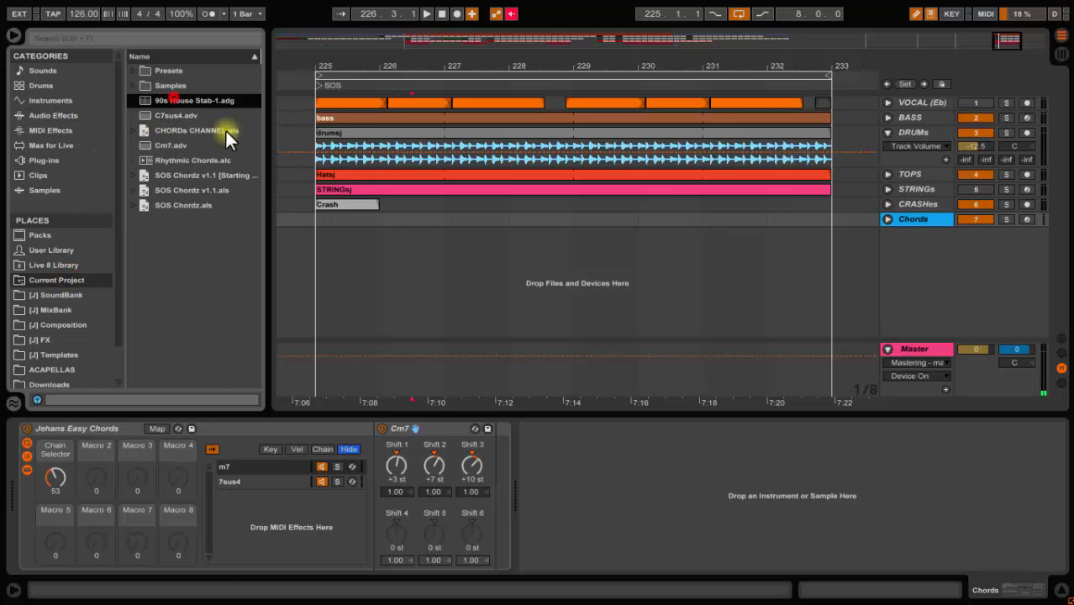
drag(225, 131, 540, 438)
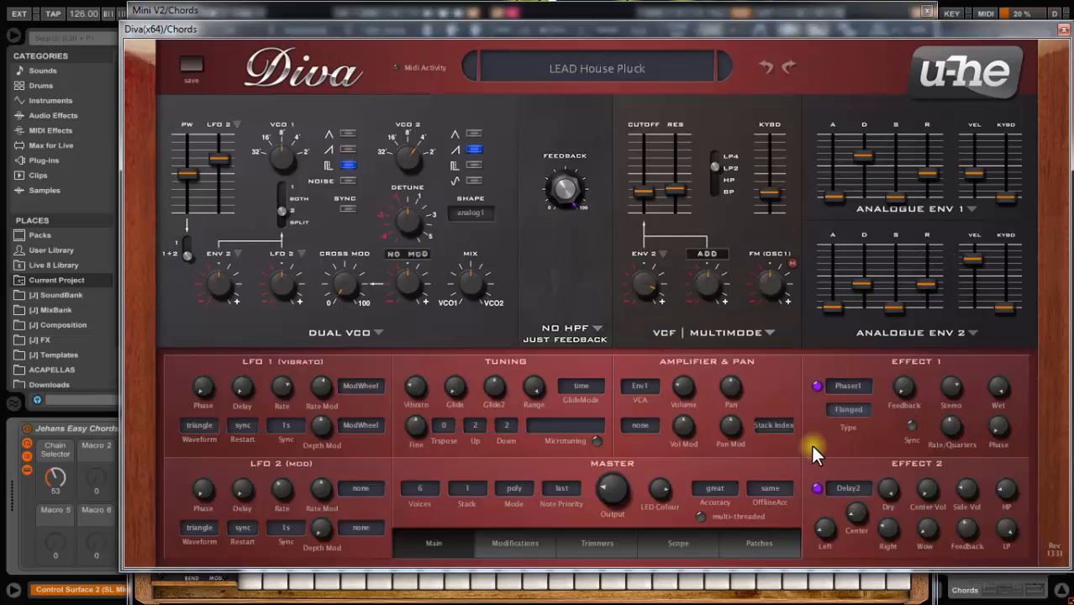
Set Diva's accuracy to draft and close the synth plugin windows
click(711, 490)
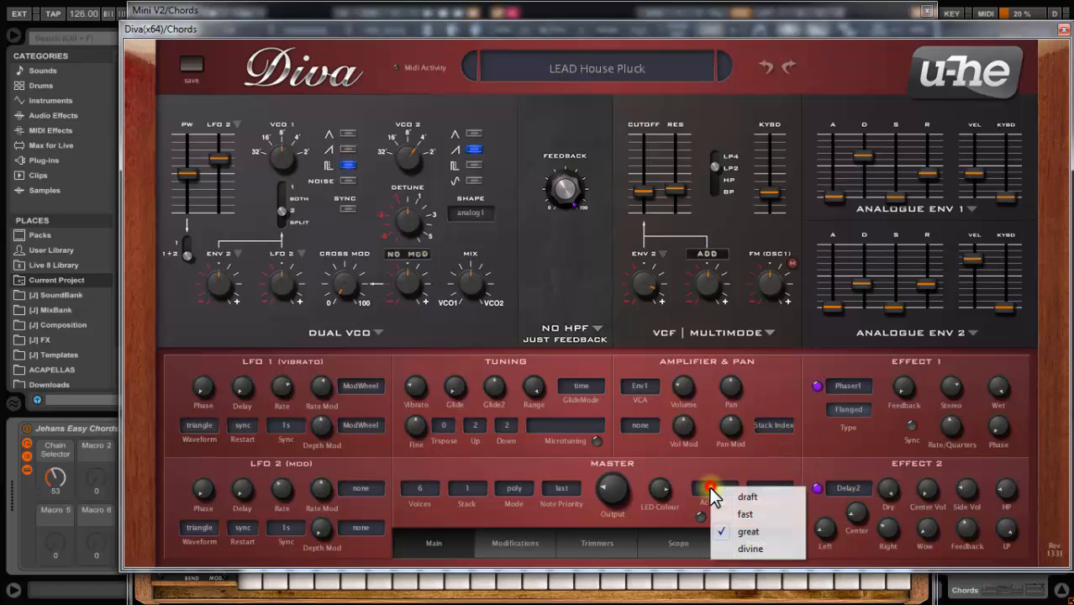
click(747, 496)
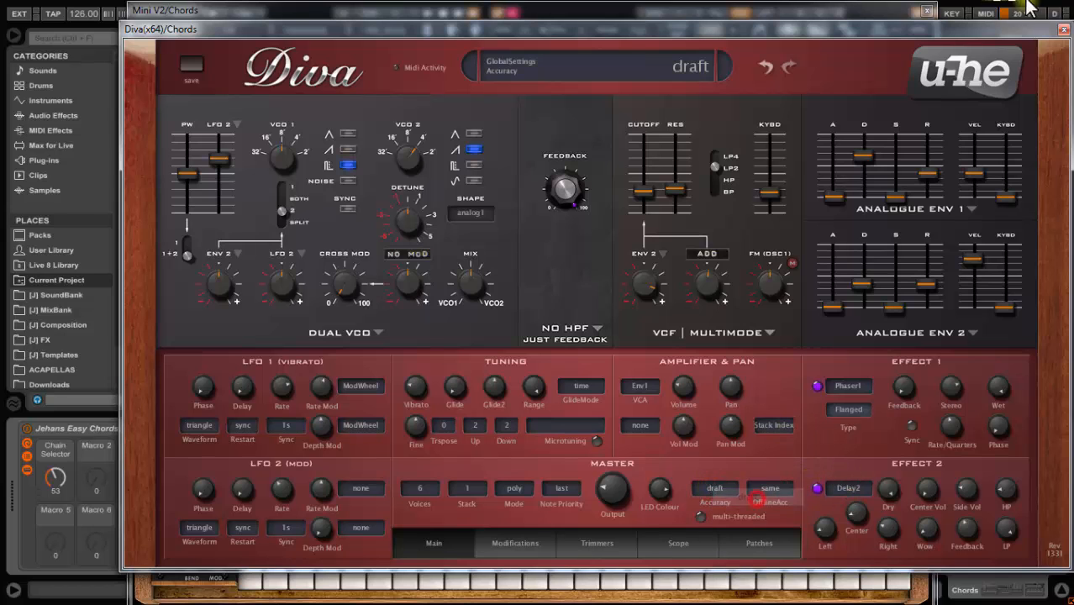
click(1063, 30)
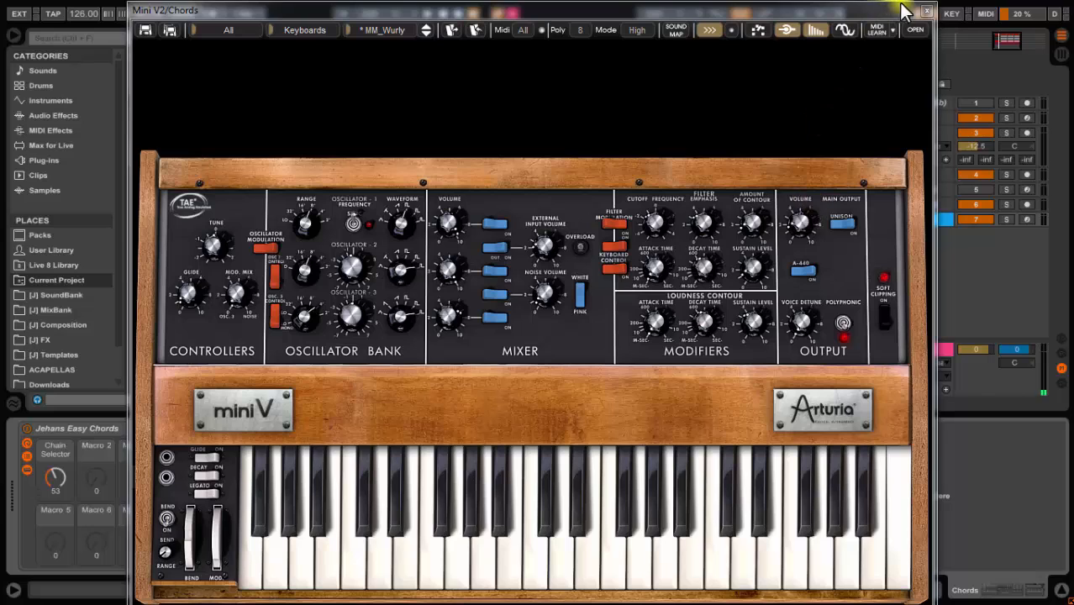
click(923, 12)
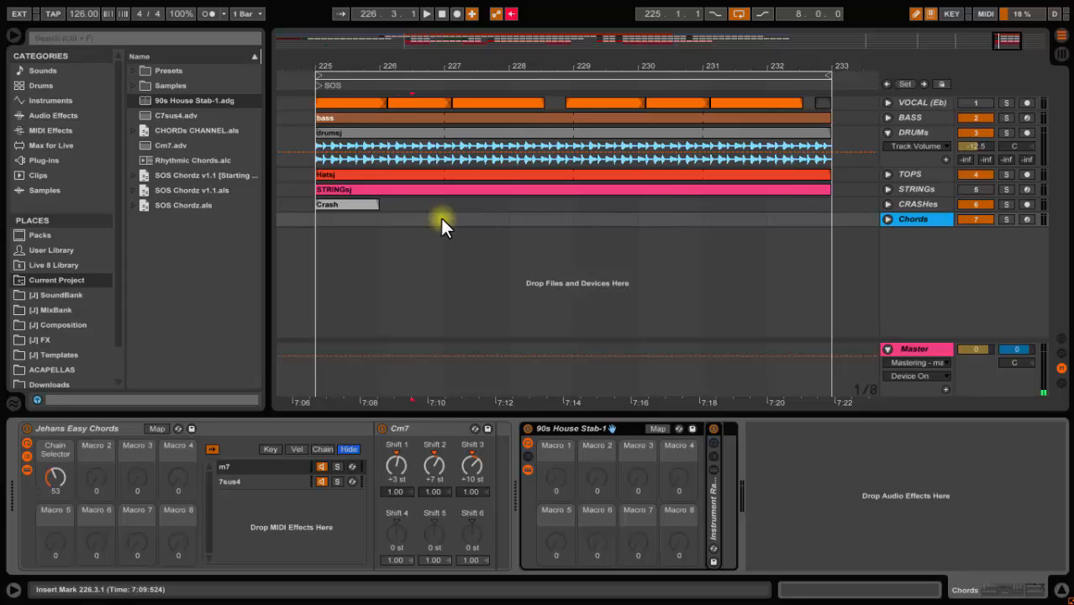
Insert an empty MIDI clip on the Chords track spanning bars 225 to 227
drag(441, 217, 322, 220)
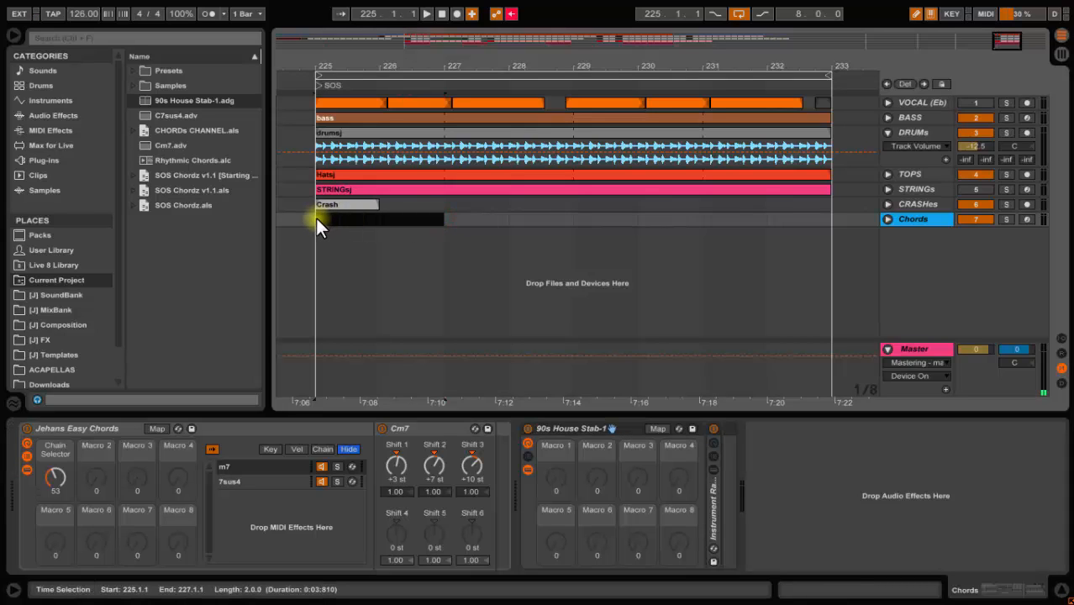
right_click(328, 220)
click(370, 304)
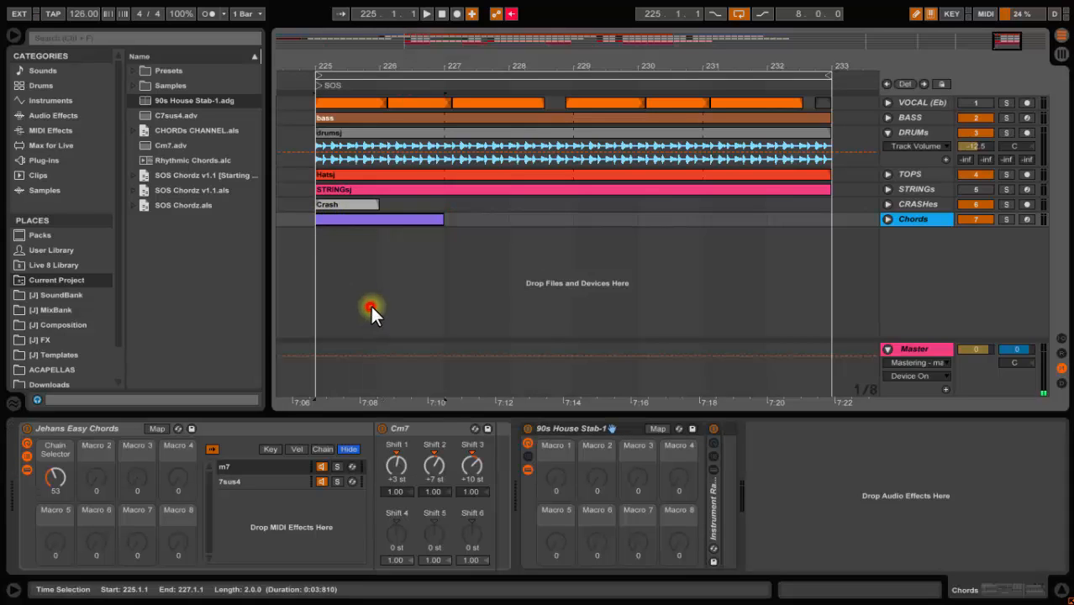
click(385, 222)
click(803, 587)
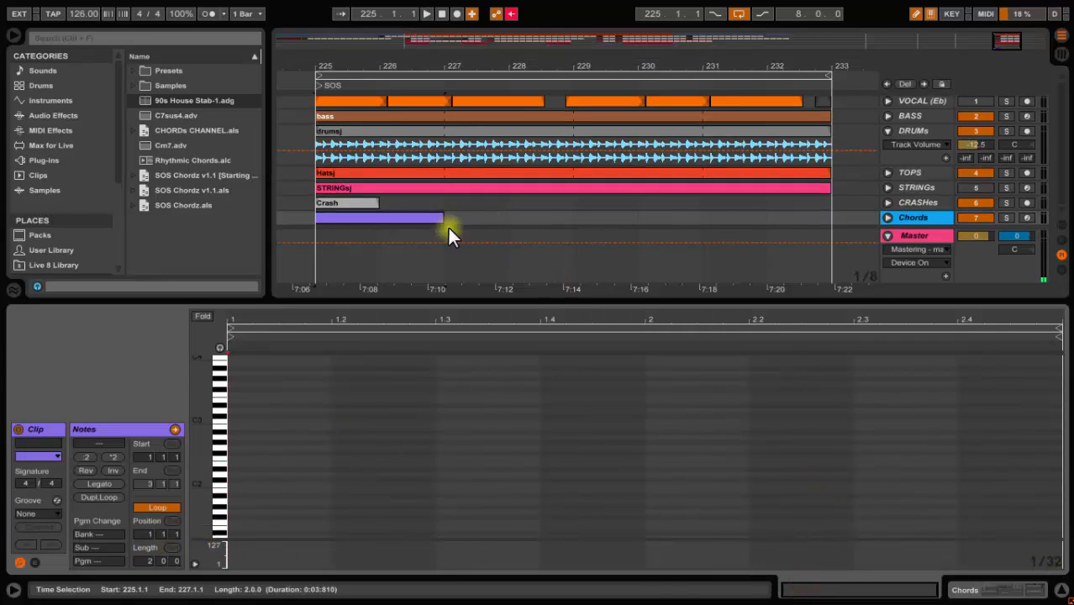
Extend the MIDI clip to bar 233 and color it blue
drag(441, 220, 831, 245)
right_click(705, 217)
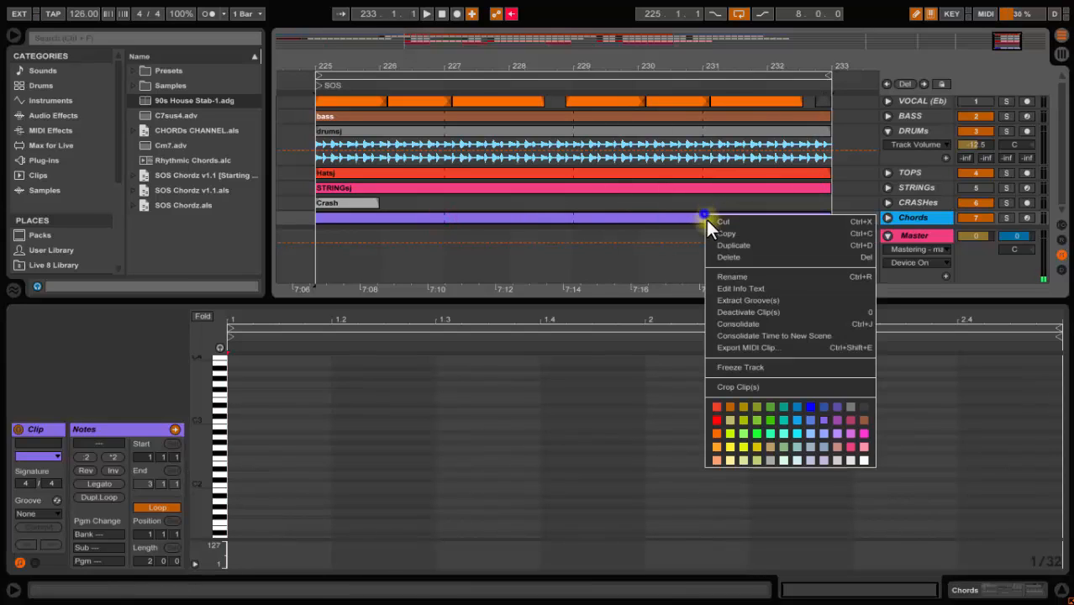
click(813, 412)
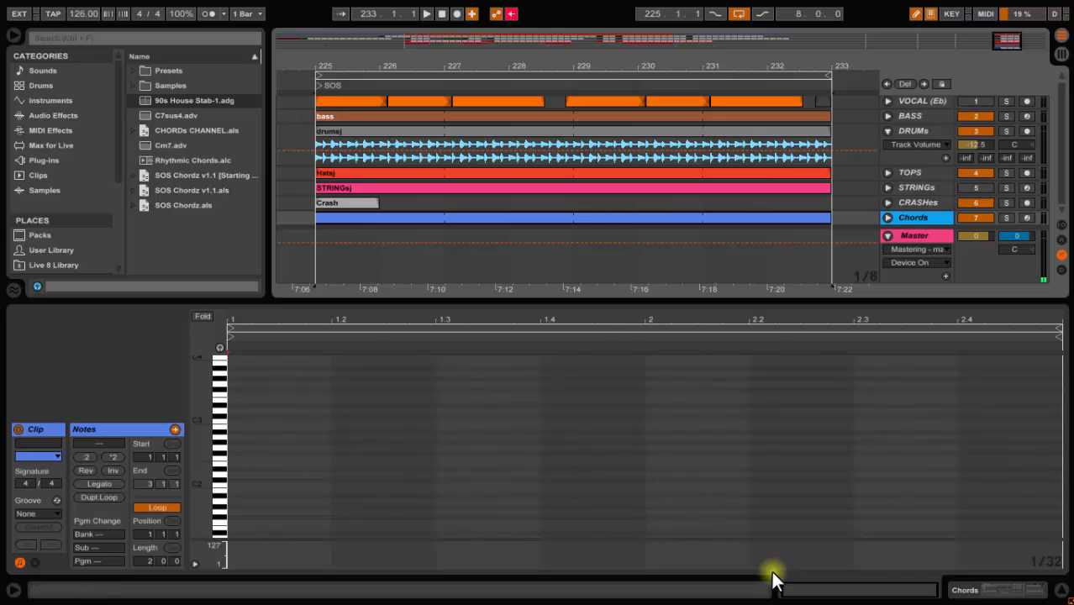
Return to the device view, bypass the chord rack, and arm the Chords track for recording
click(1014, 590)
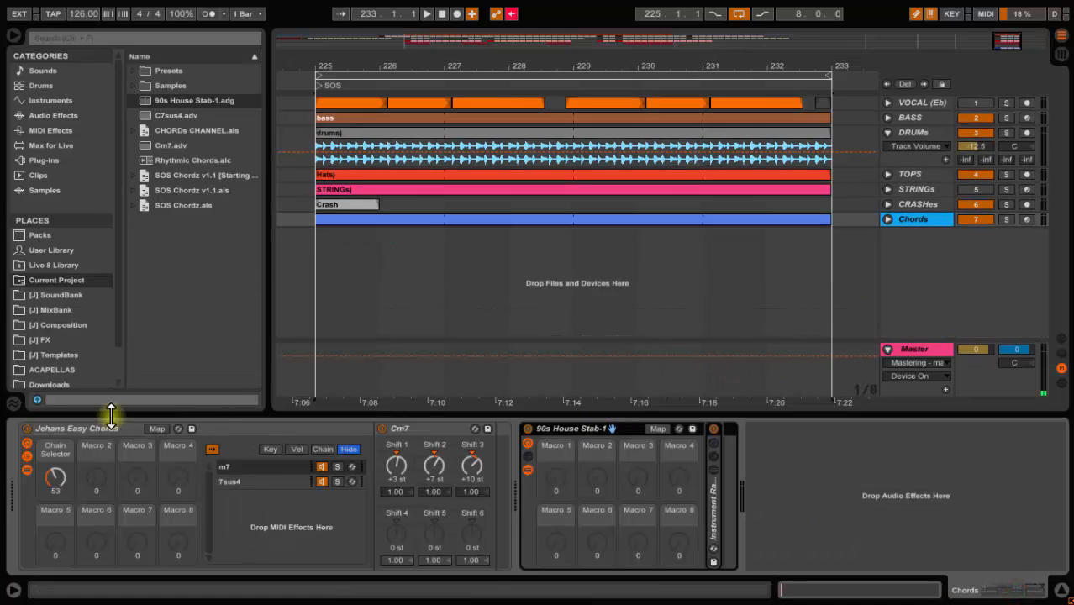
click(27, 428)
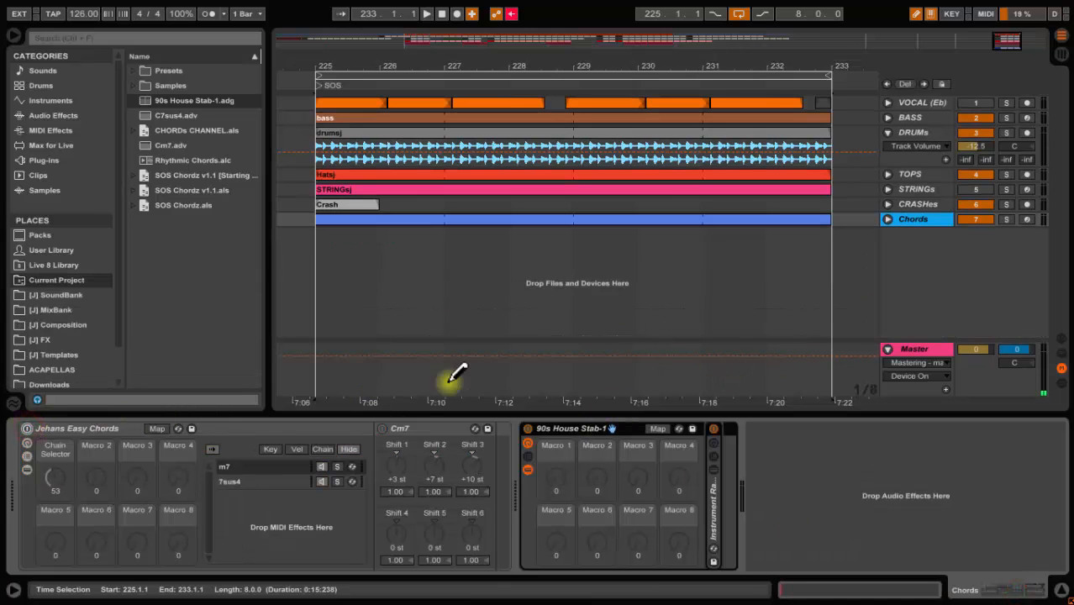
click(931, 102)
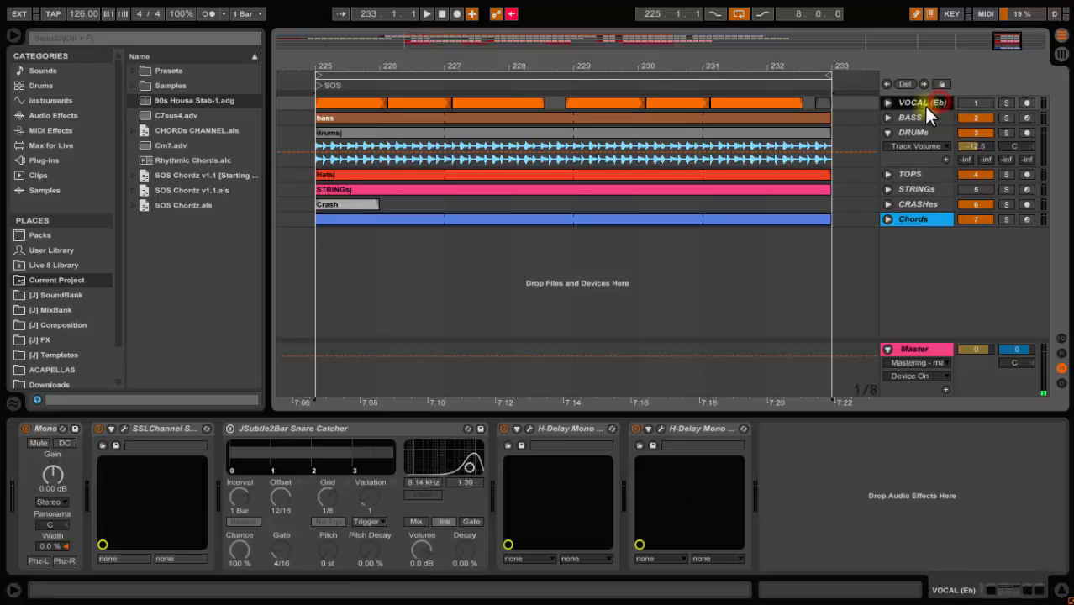
click(922, 218)
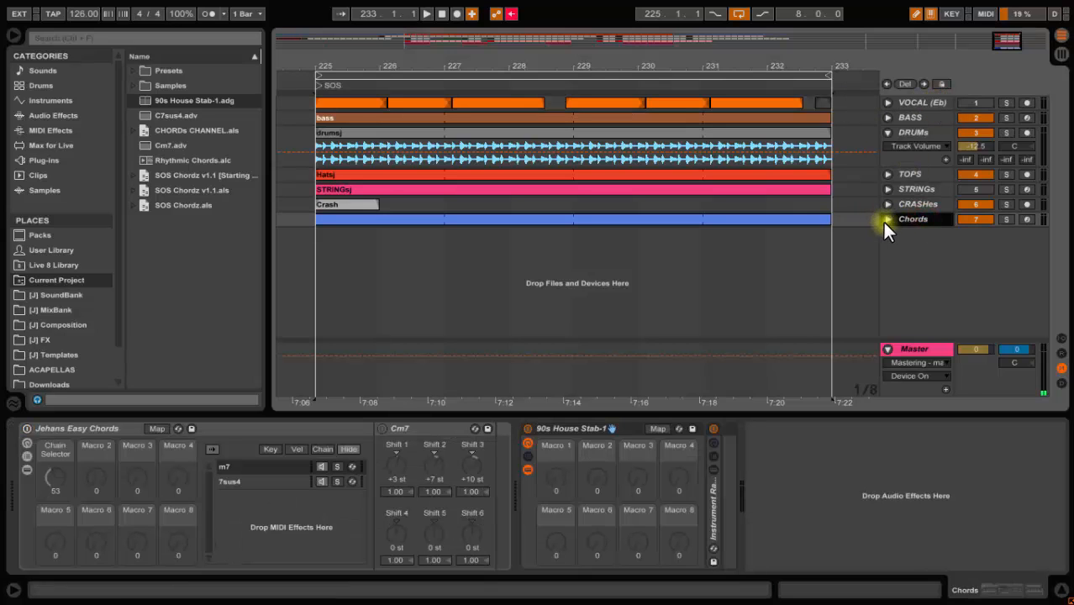
click(1027, 220)
Reactivate the chord rack, lower the computer keyboard octave, and turn the Chain Selector macro to 80
click(504, 290)
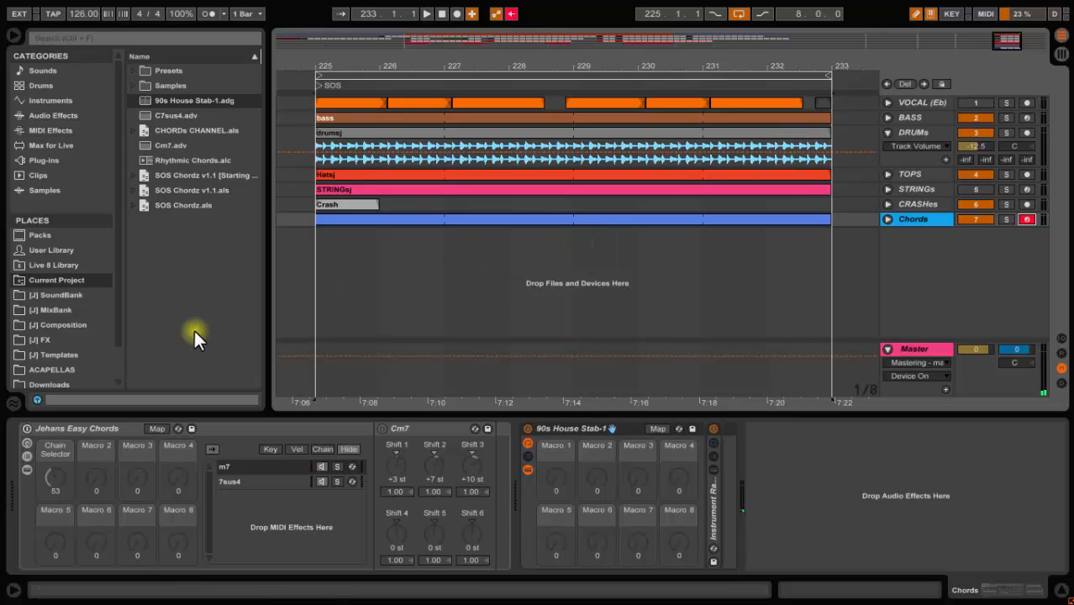
click(29, 428)
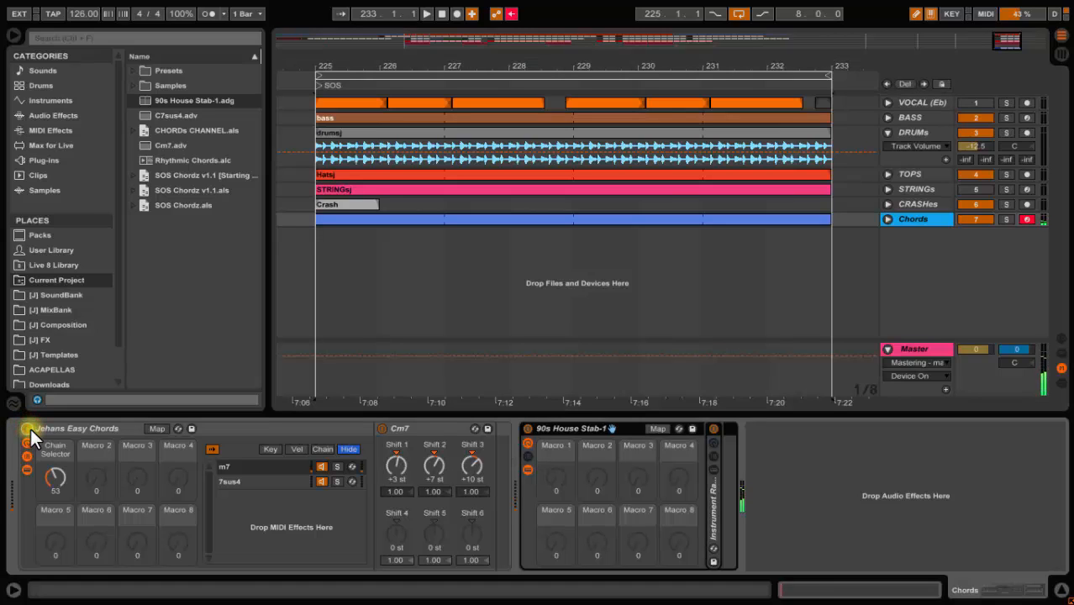
key(x)
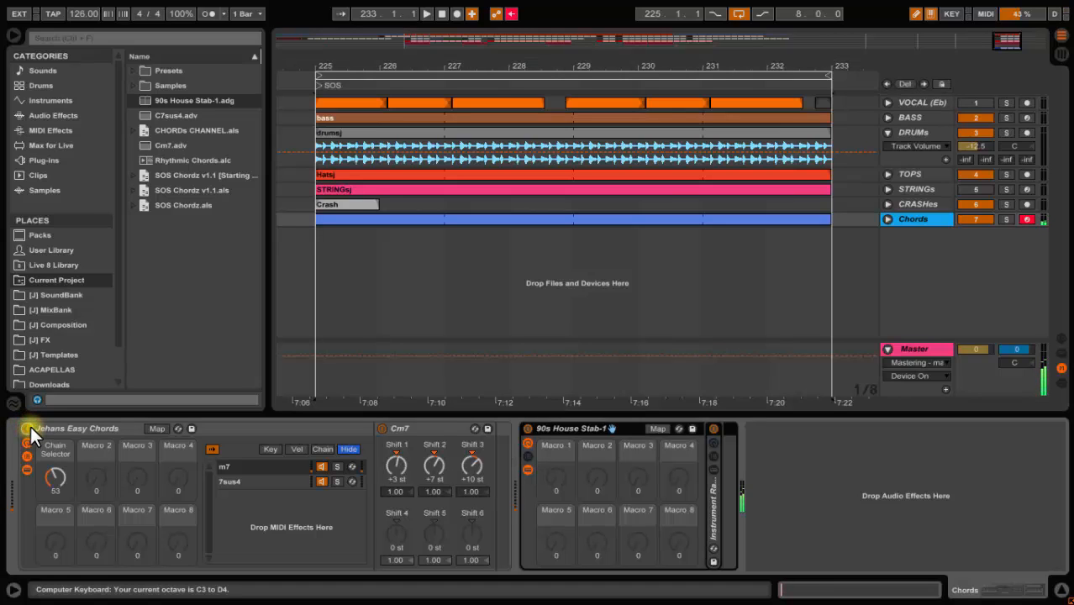
drag(54, 476, 55, 454)
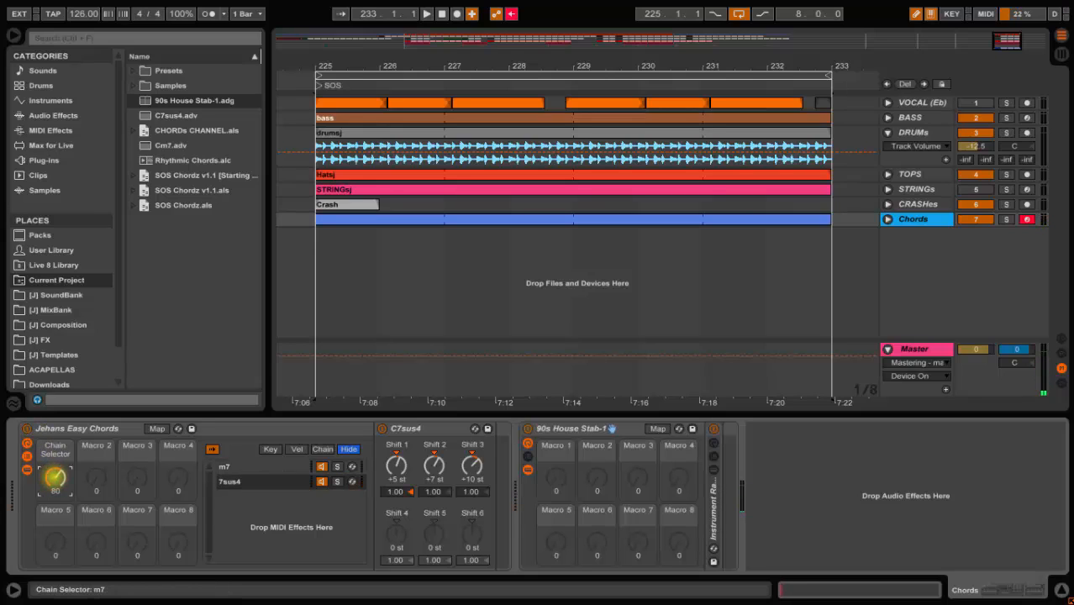
Turn the Chain Selector macro down to 59 and open the Chords clip in the note editor
drag(55, 477, 54, 450)
drag(55, 477, 54, 484)
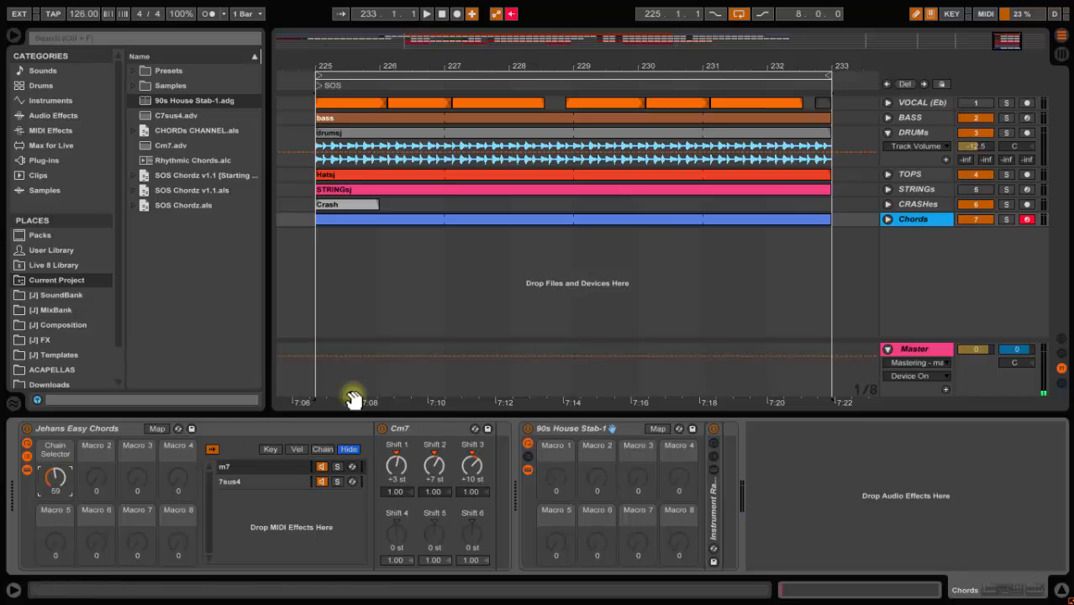
key(shift+Tab)
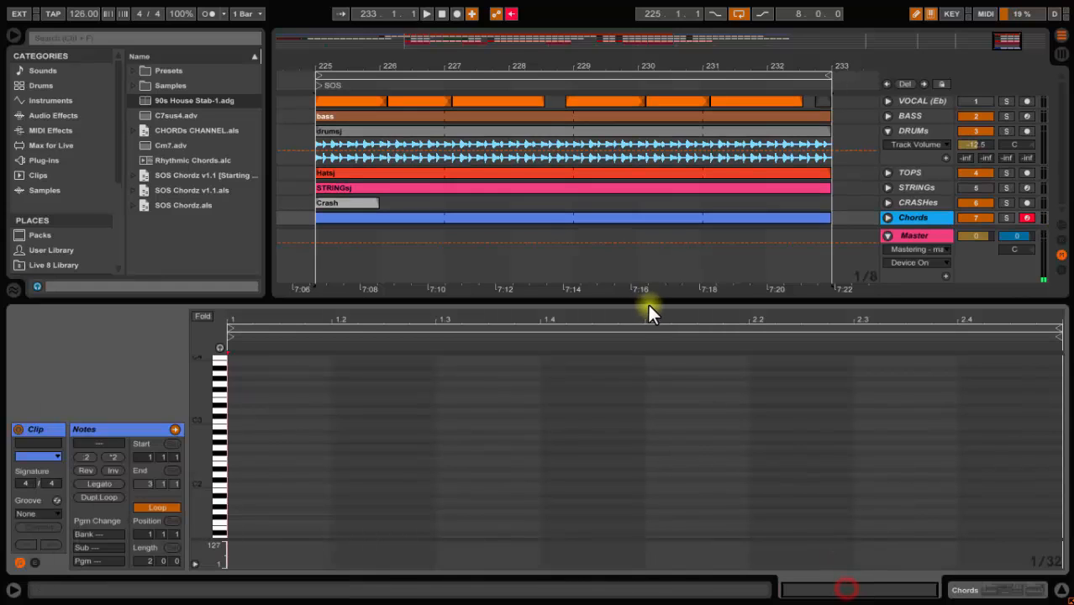
click(440, 15)
click(425, 18)
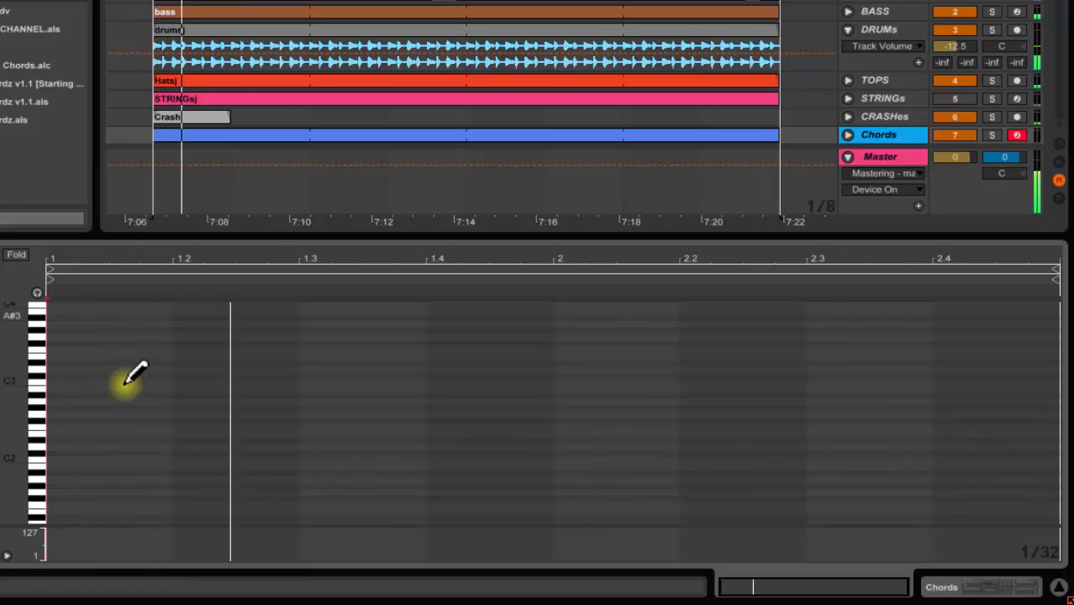
Draw D#2 notes at the start of the clip and at beat 1.2, enlarging the piano keys
click(72, 440)
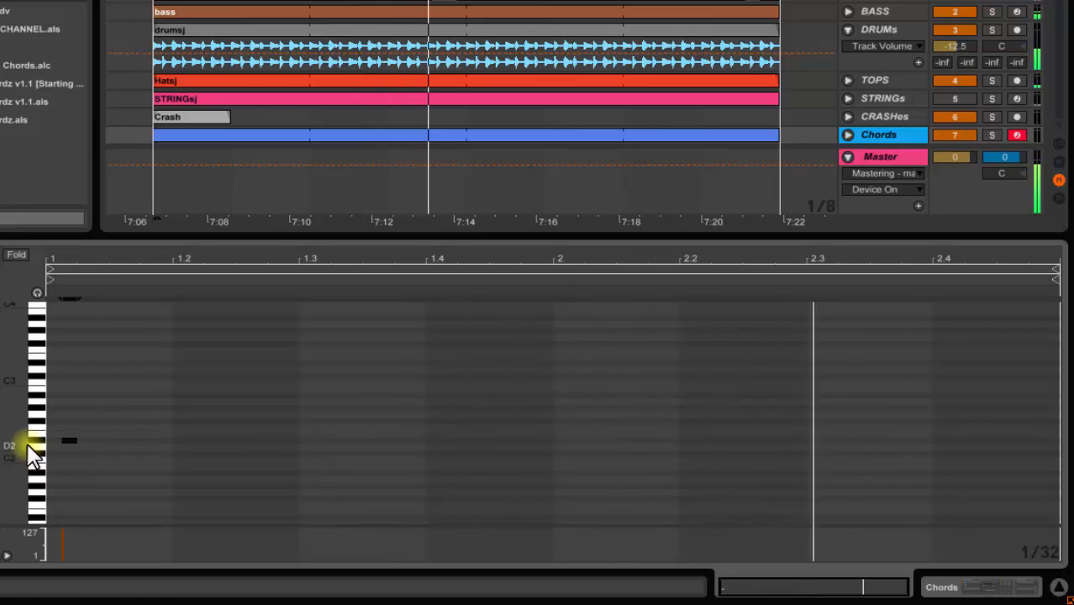
drag(34, 438, 28, 438)
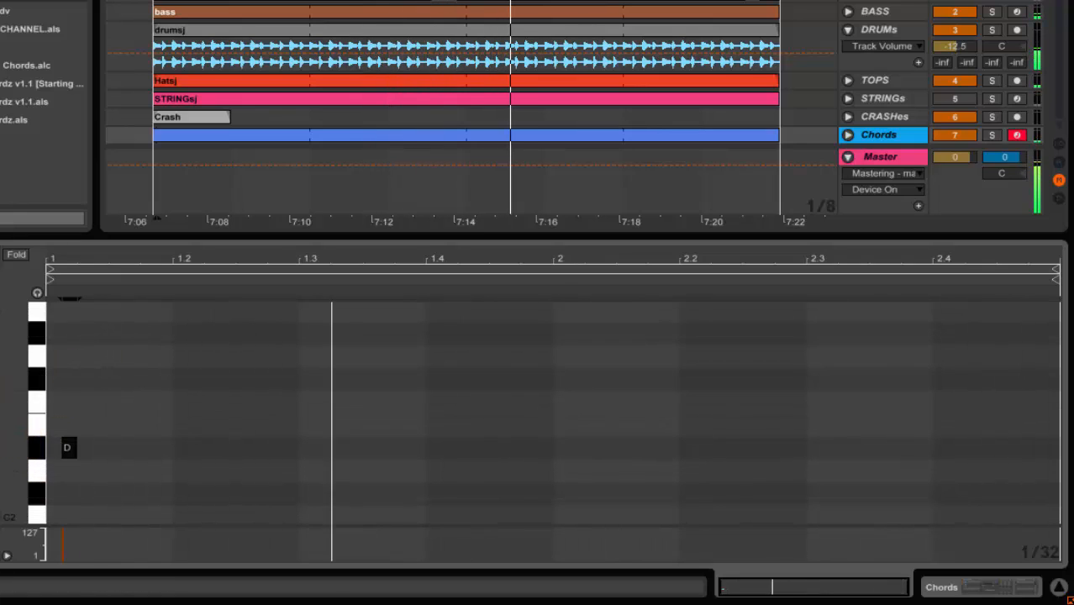
key(Right)
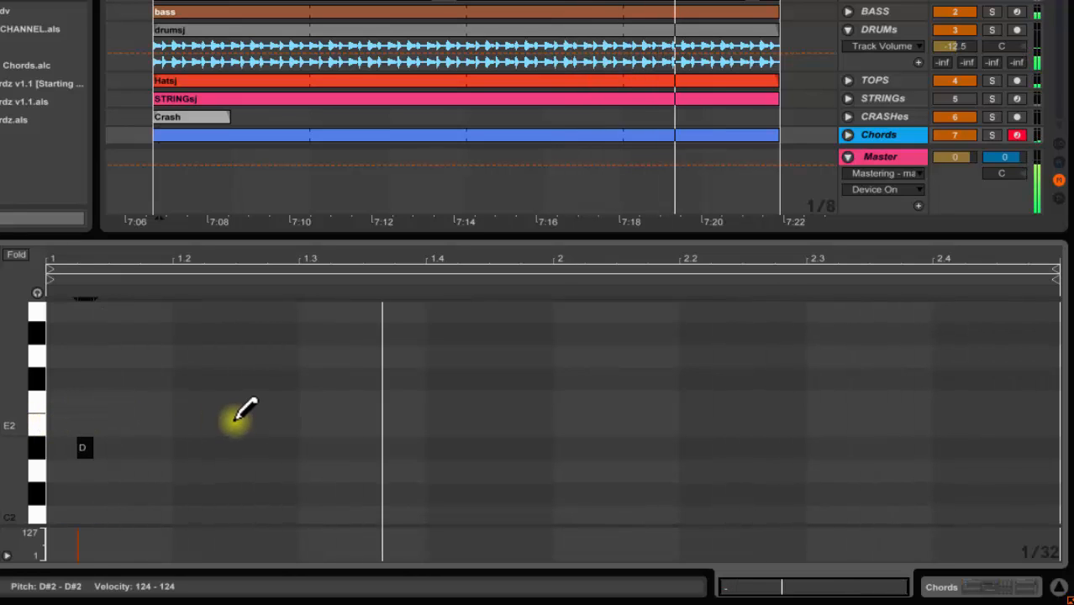
click(181, 447)
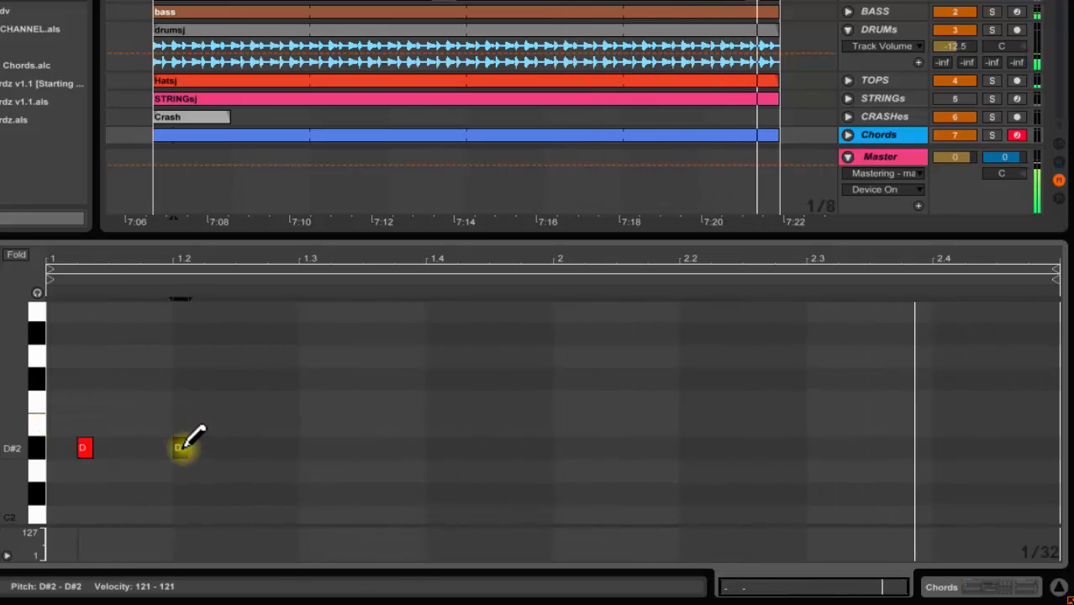
click(182, 448)
click(182, 447)
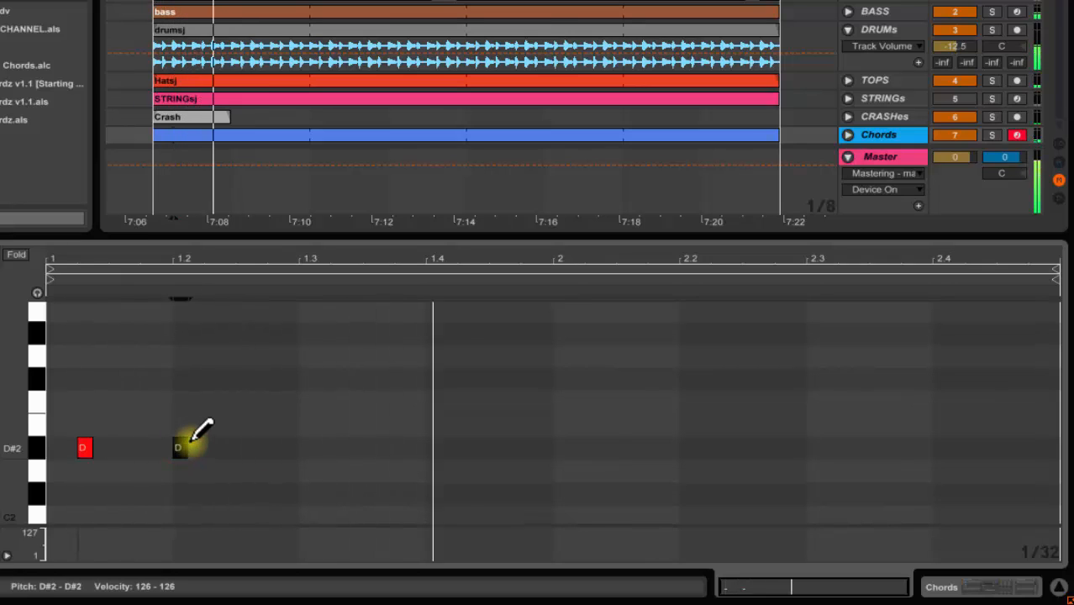
Draw a note before beat 1.3, raise it to F2, and add a second F2 note just after 1.3
click(276, 447)
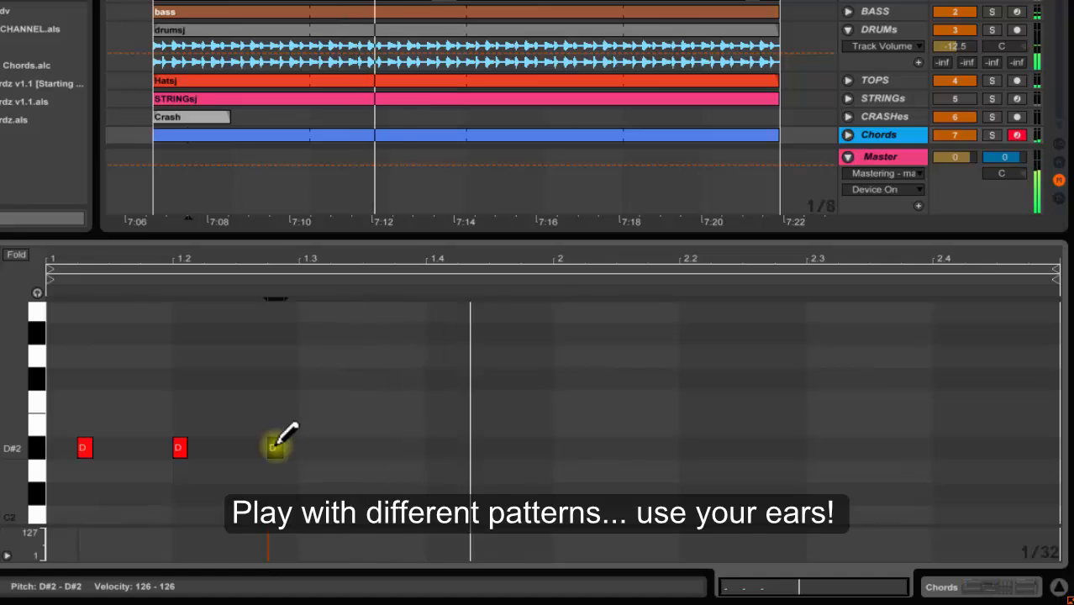
key(Up)
key(Up)
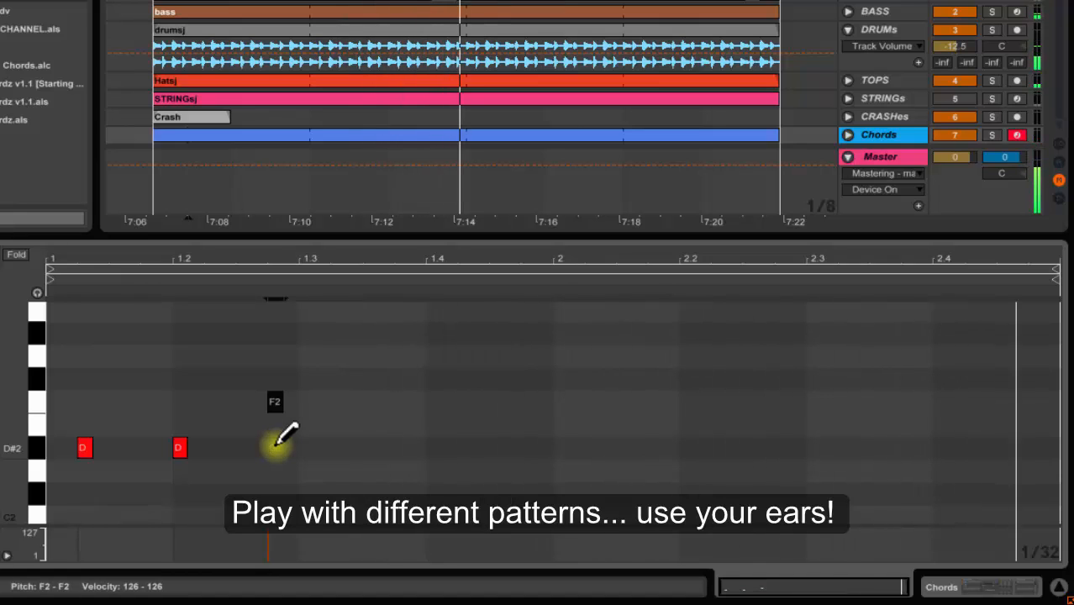
click(339, 402)
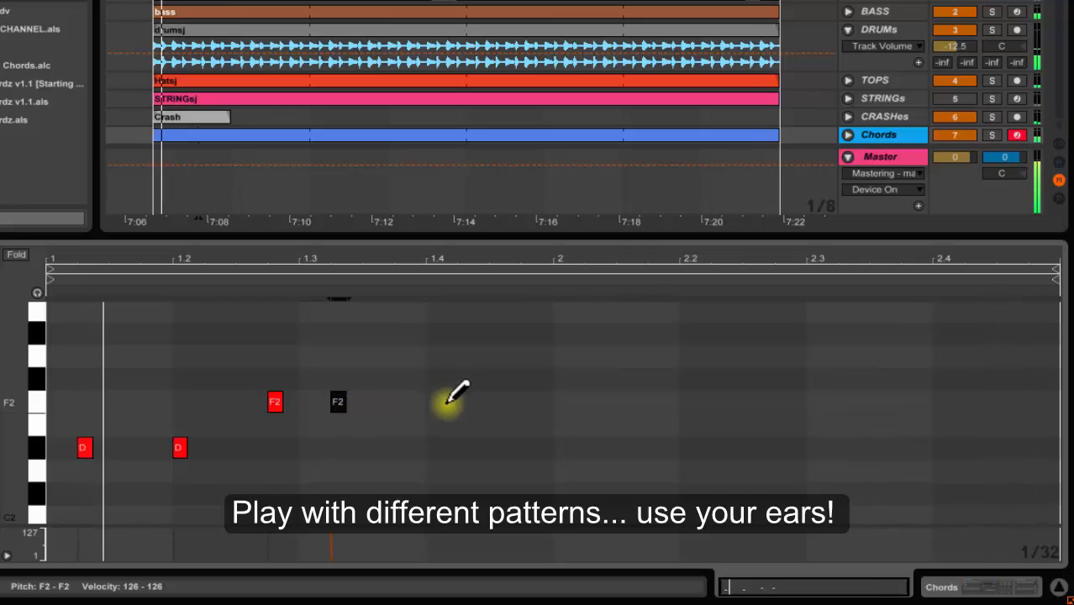
Draw five more D#2 notes spread across beats 1.4 through 2.4 of the clip
click(495, 447)
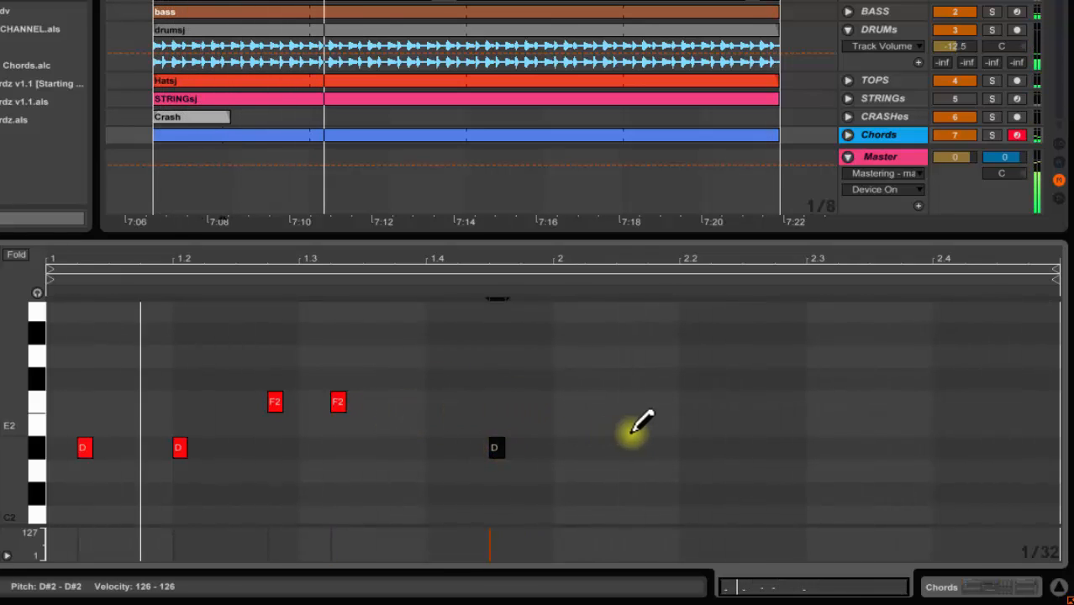
click(592, 447)
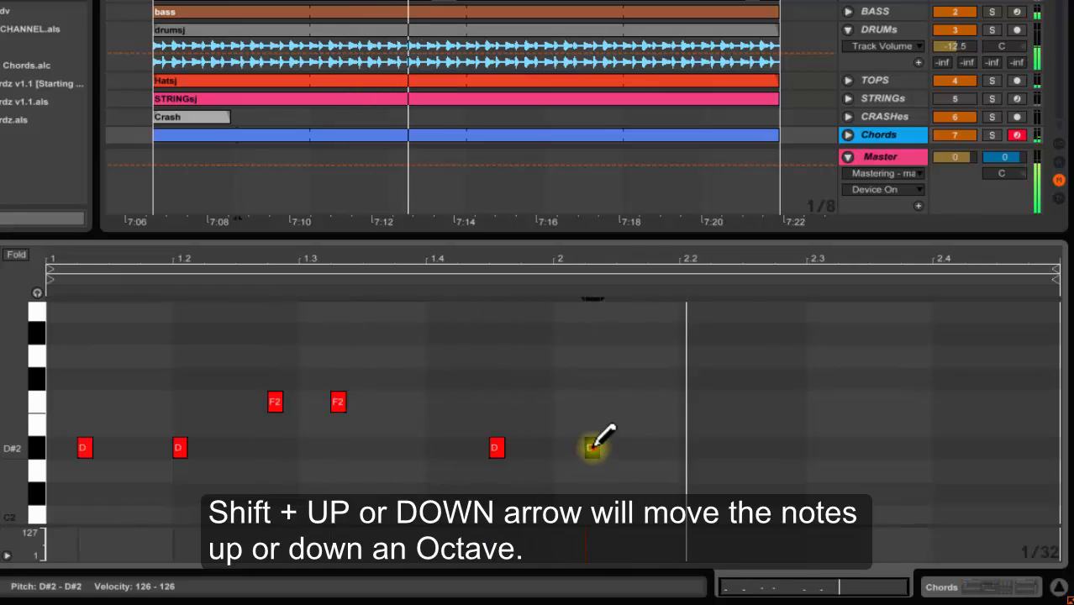
drag(592, 447, 593, 450)
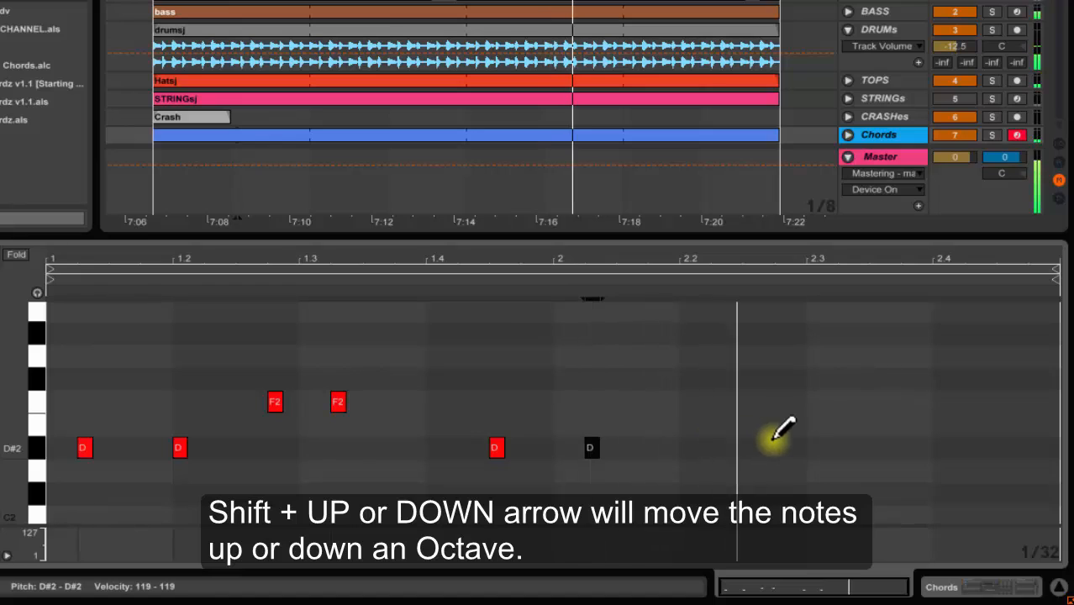
drag(782, 445, 783, 453)
key(b)
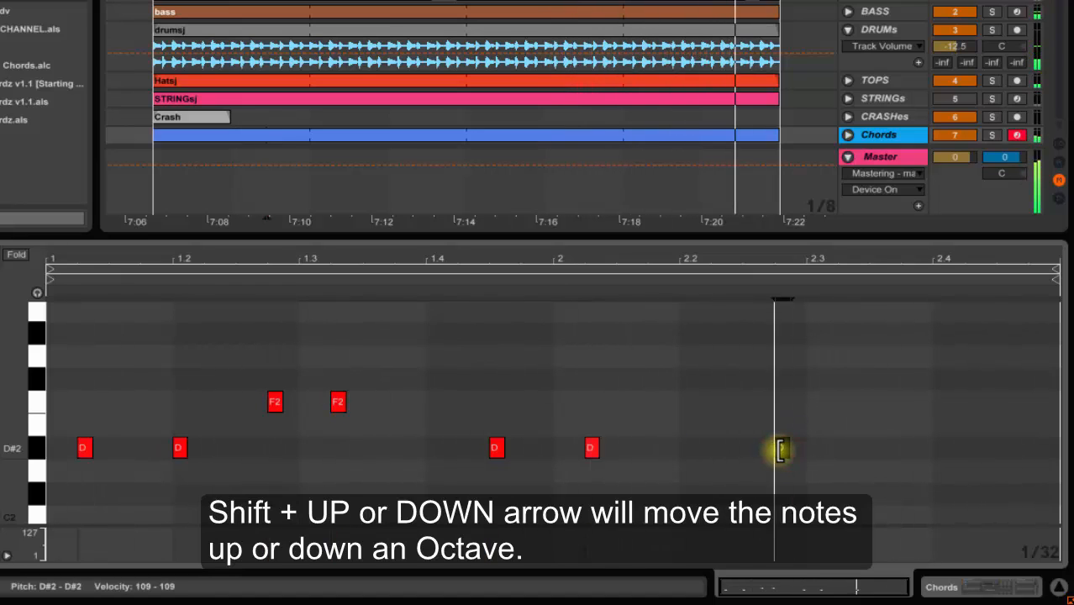
click(844, 448)
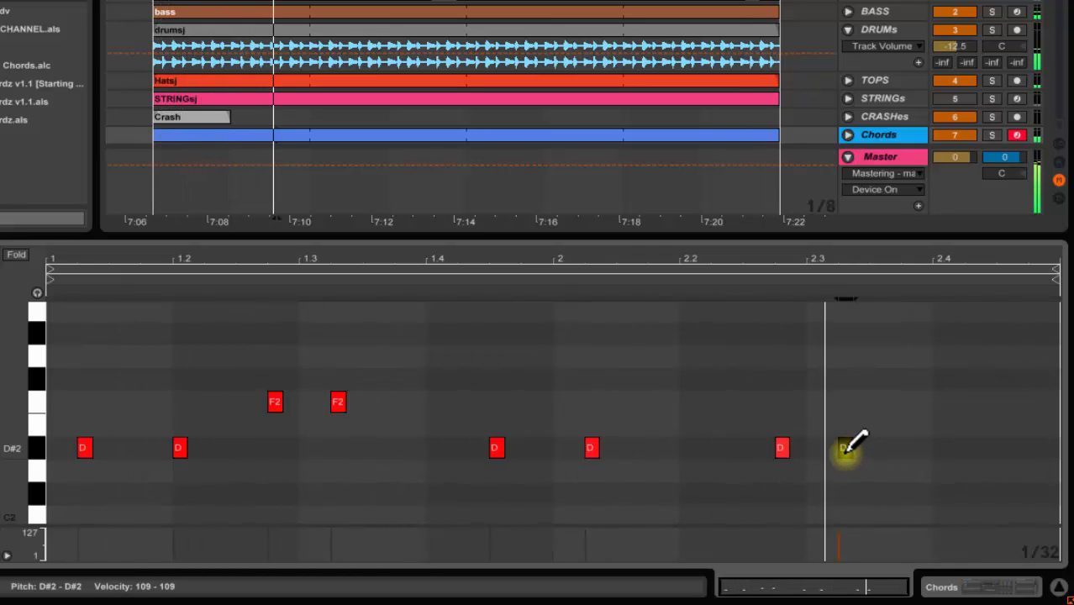
click(999, 447)
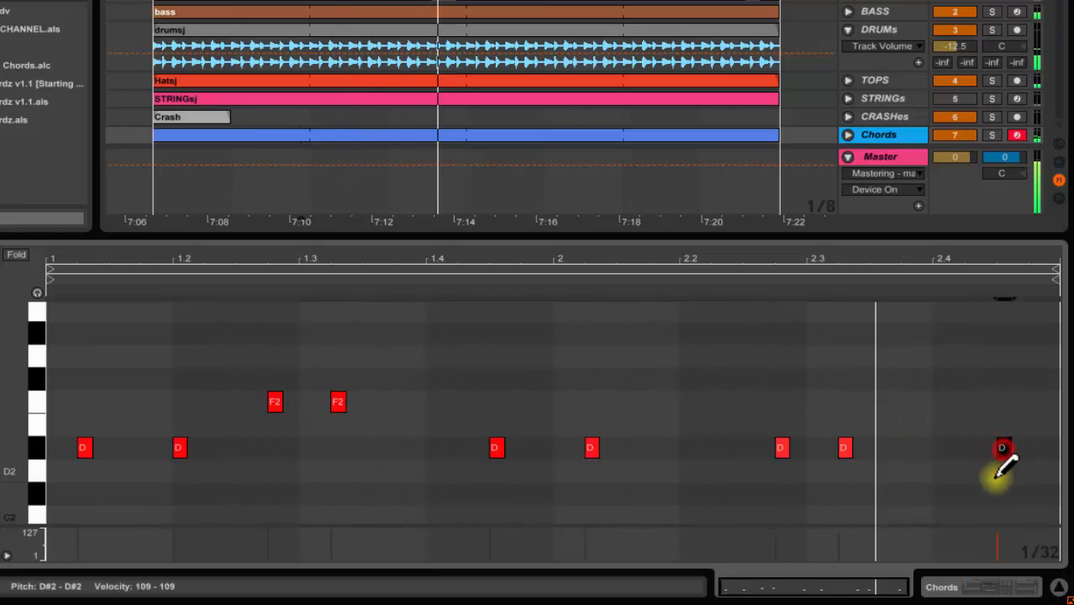
Leave draw mode and vary the note velocities in the velocity lane
key(ctrl+b)
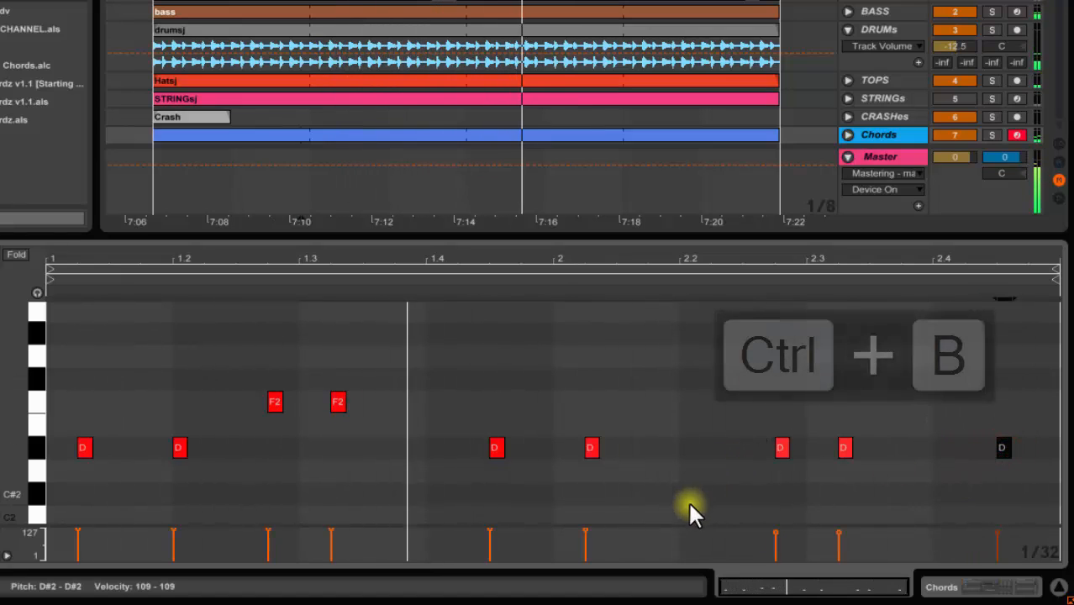
drag(485, 529, 490, 534)
drag(268, 529, 330, 528)
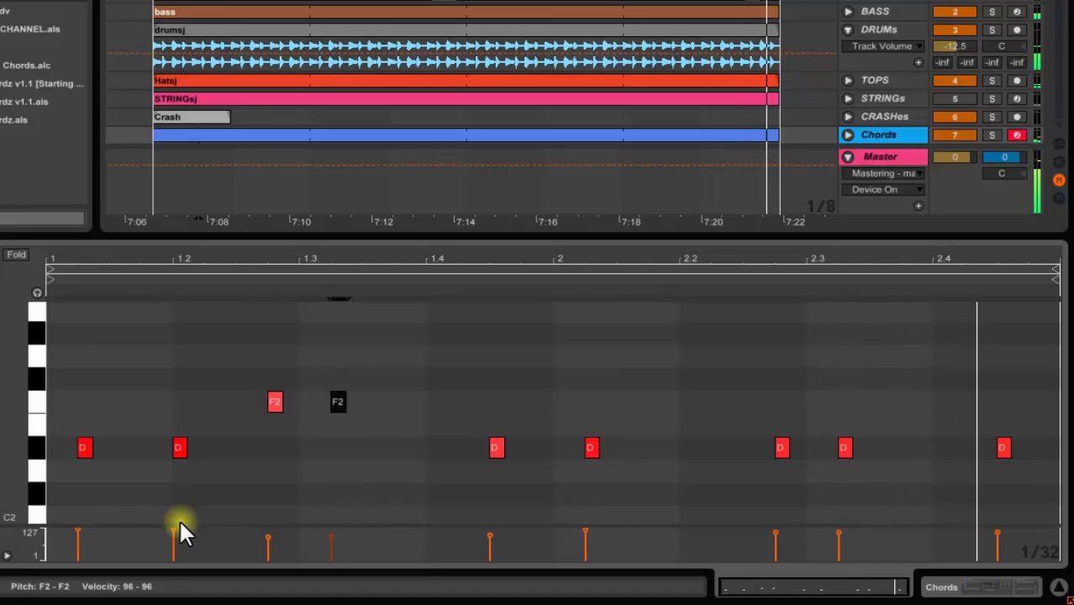
drag(174, 531, 173, 527)
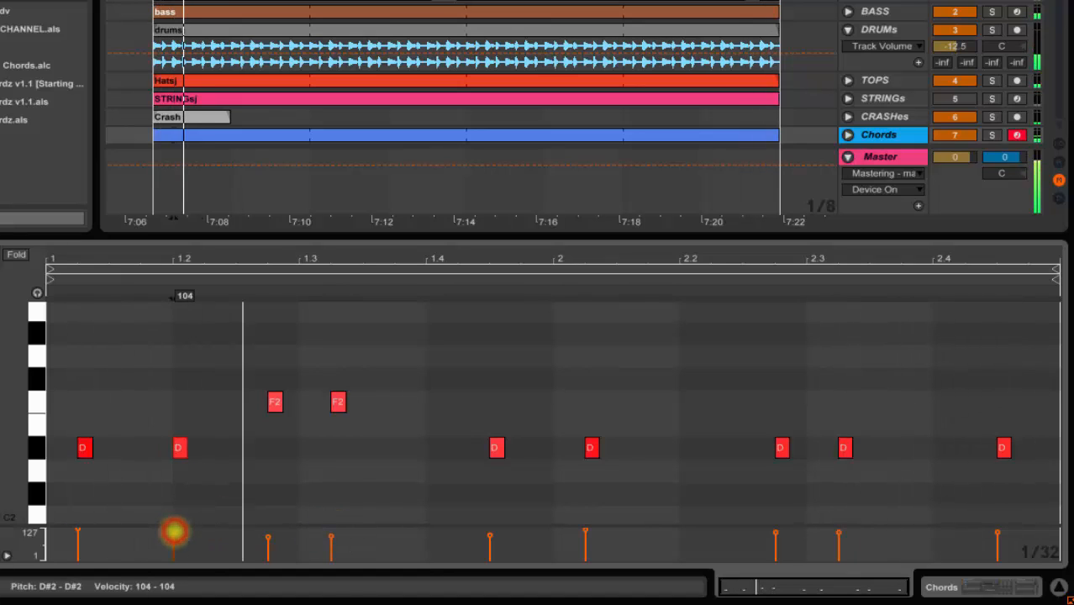
click(74, 529)
drag(76, 529, 78, 538)
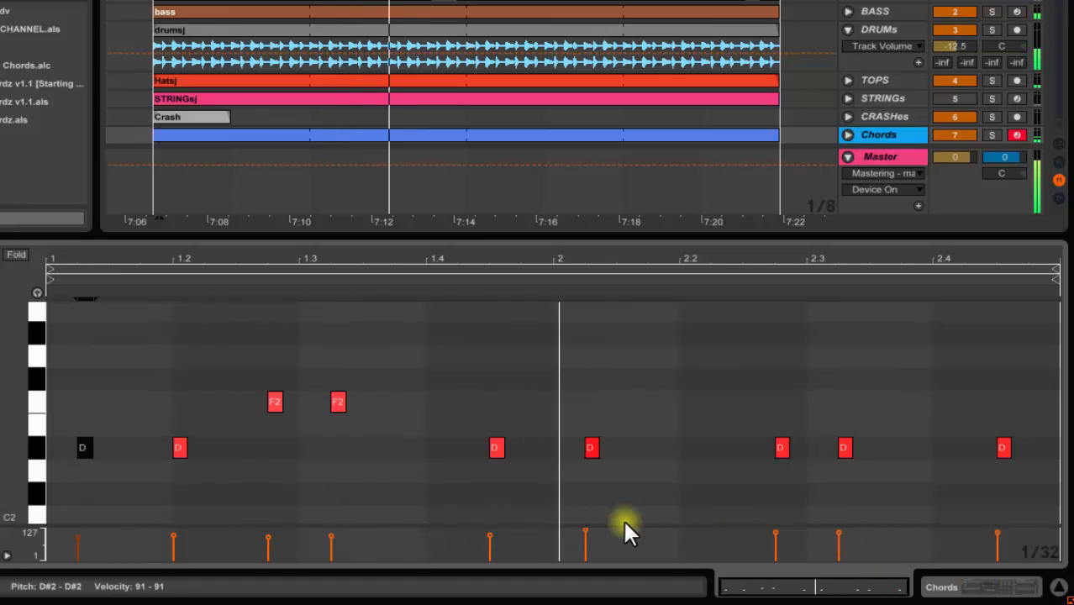
click(265, 535)
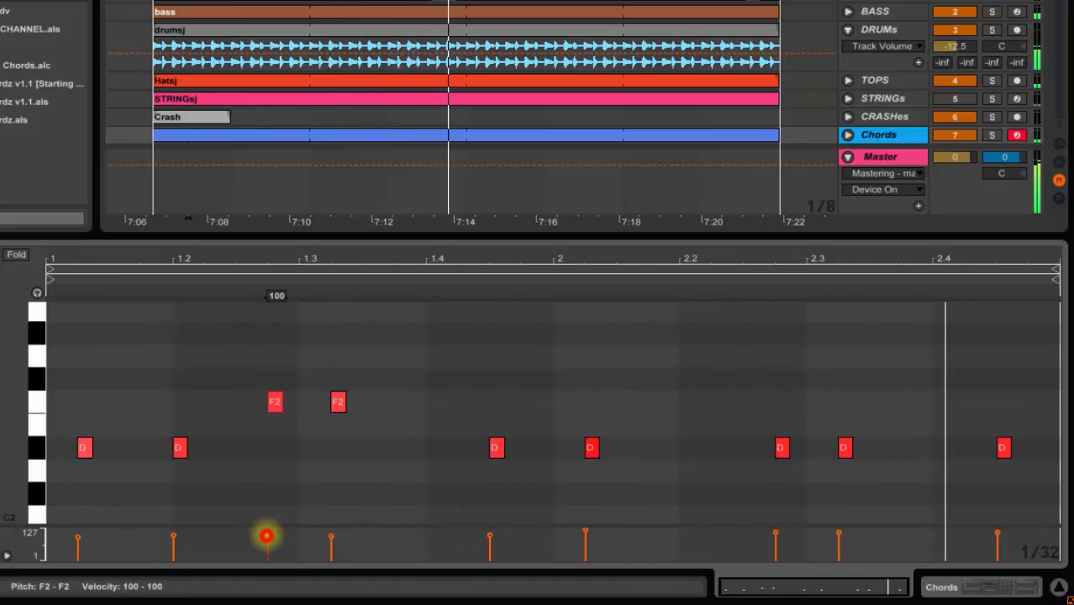
click(331, 532)
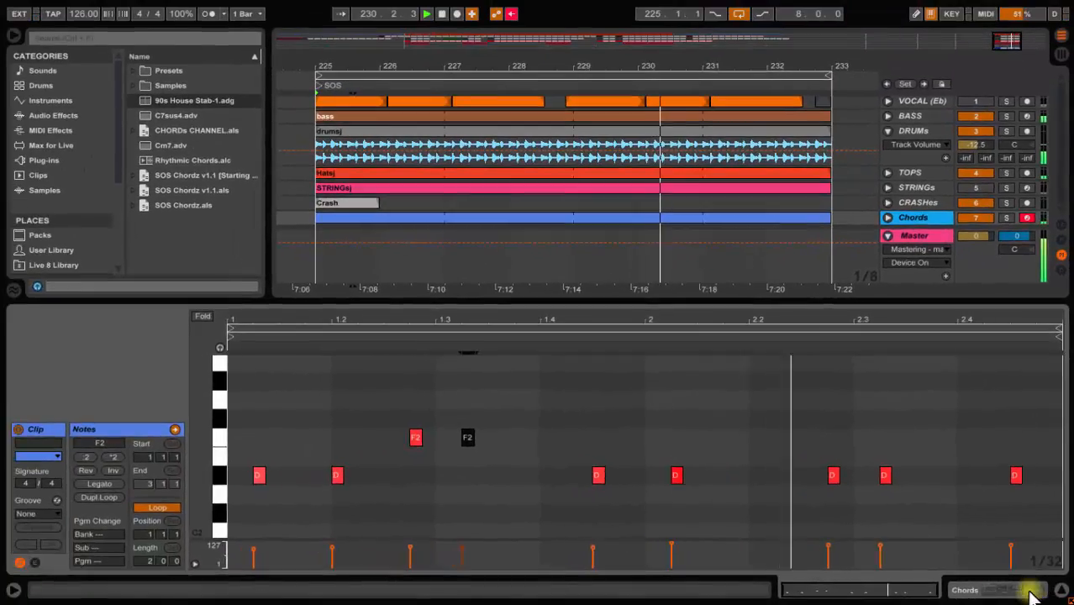
Rename the Chain Selector macro to Chord Select
click(1022, 587)
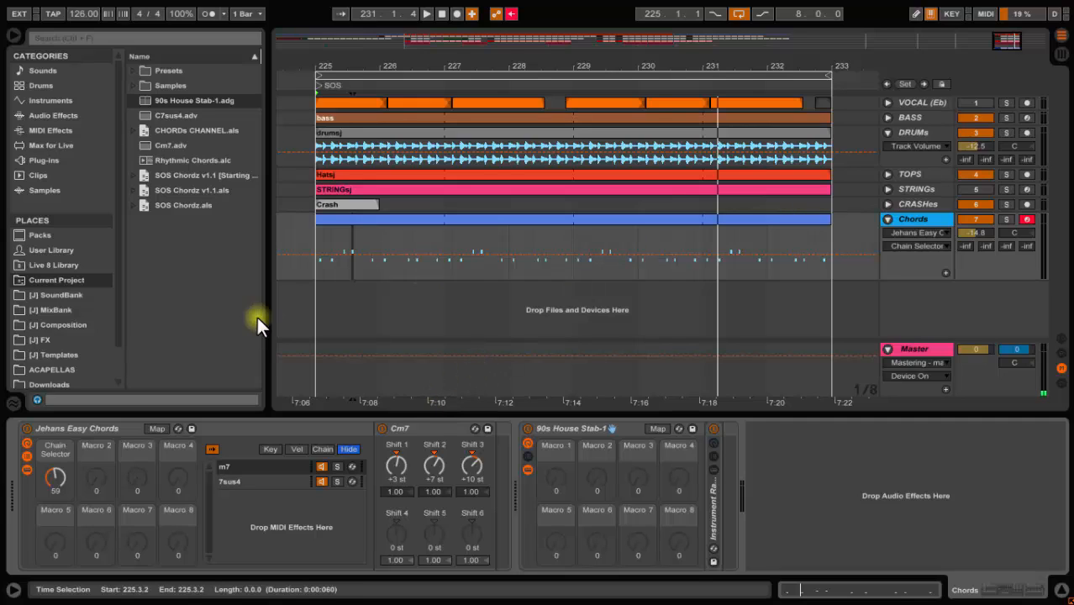
right_click(48, 453)
click(106, 339)
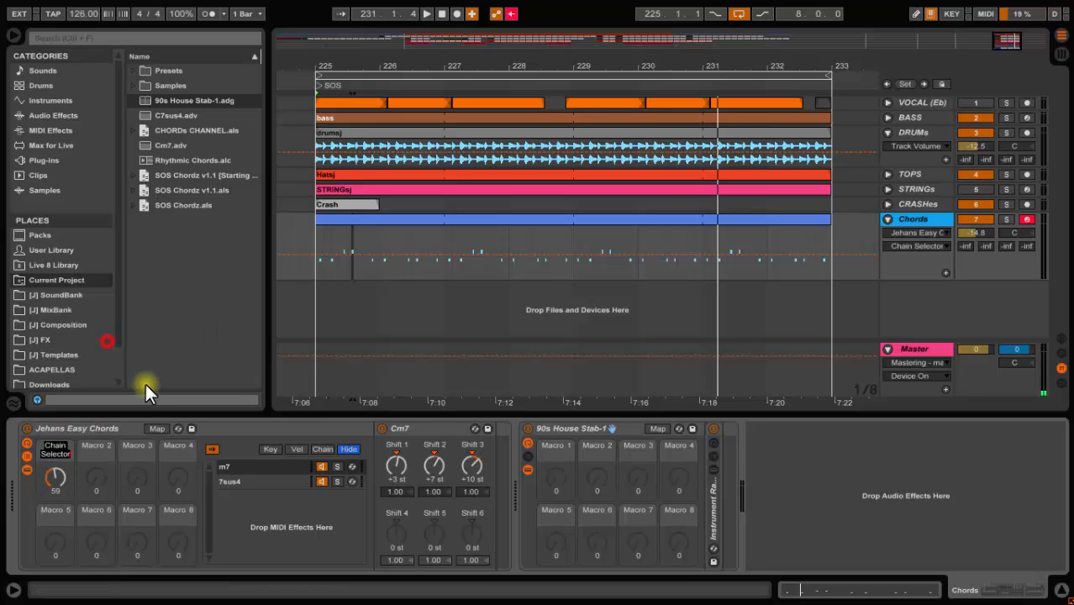
text(Chord Select)
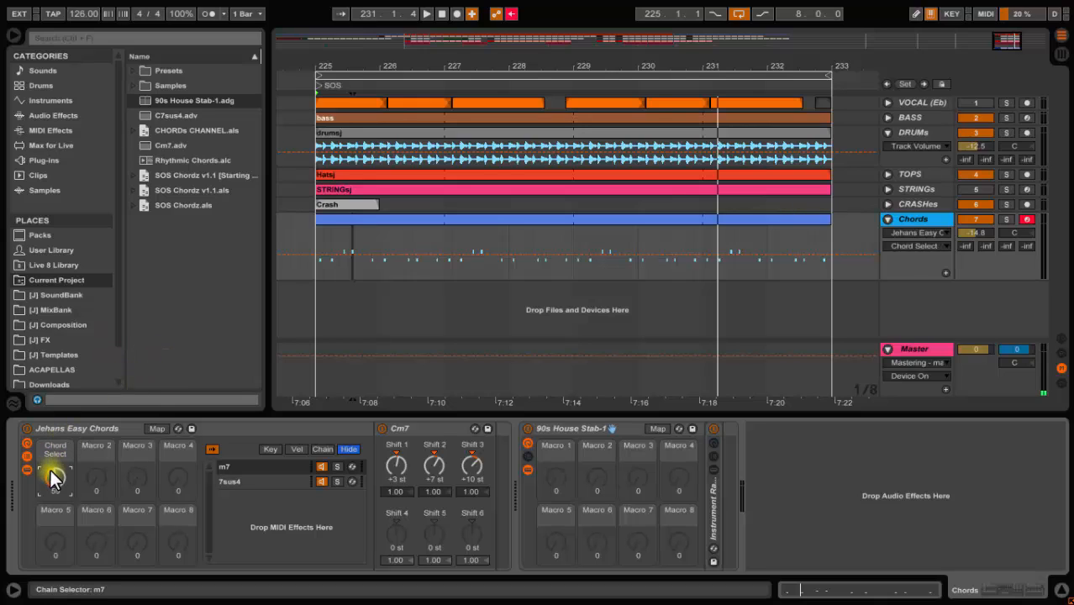
Turn the Chord Select macro up and down to audition both chord chains
drag(54, 481, 55, 458)
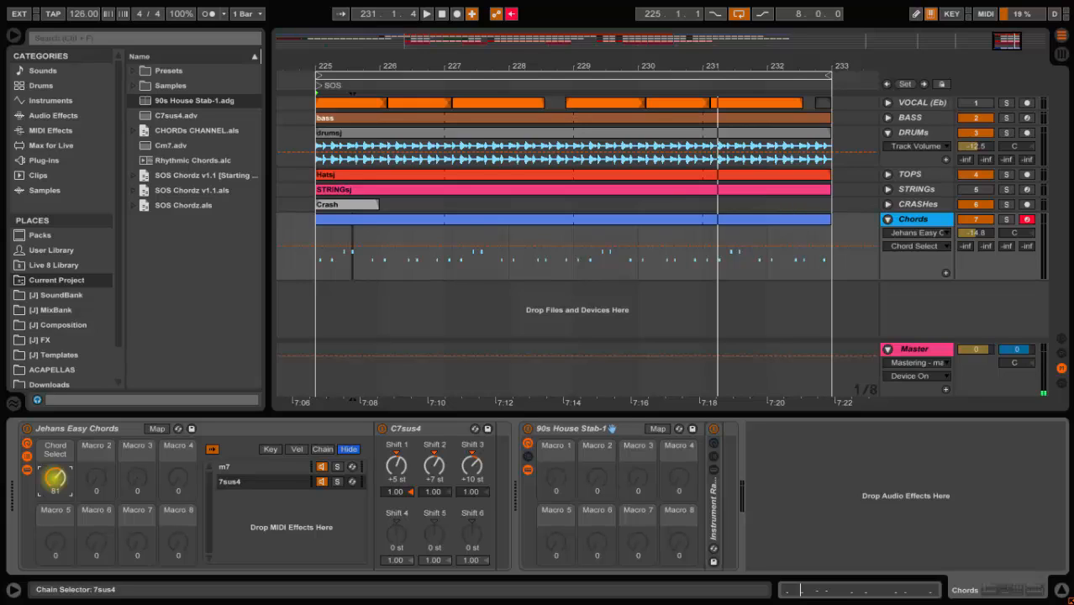
drag(54, 477, 54, 490)
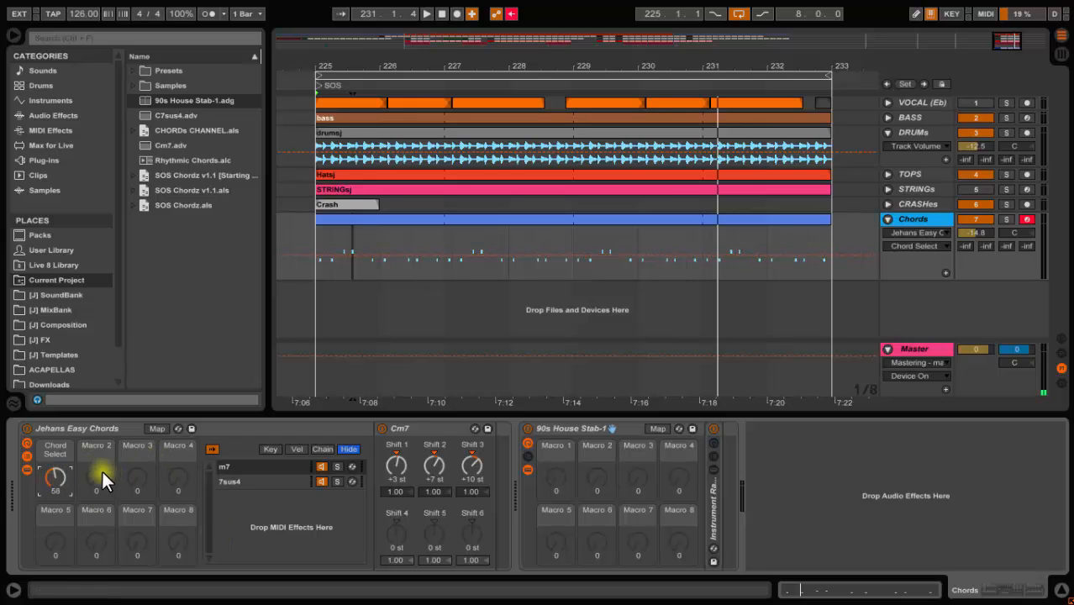
drag(55, 477, 55, 483)
Draw the Chord Select automation flat at its minimum across the Chords clip from bar 225 to 233
click(326, 294)
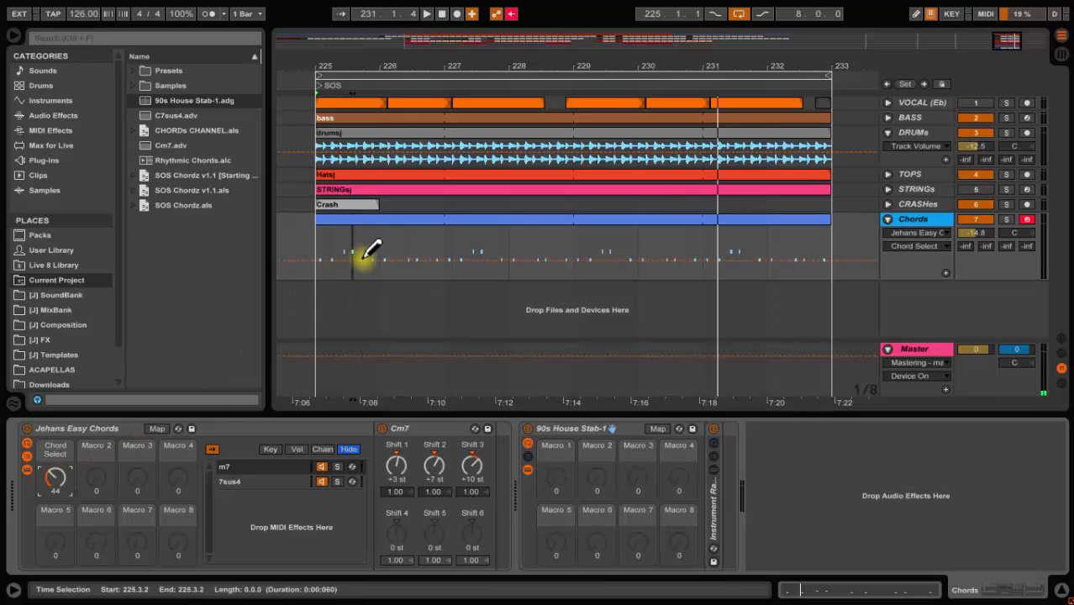
key(ctrl+b)
mouse_move(320, 276)
mouse_down()
mouse_move(328, 295)
mouse_move(787, 350)
mouse_up()
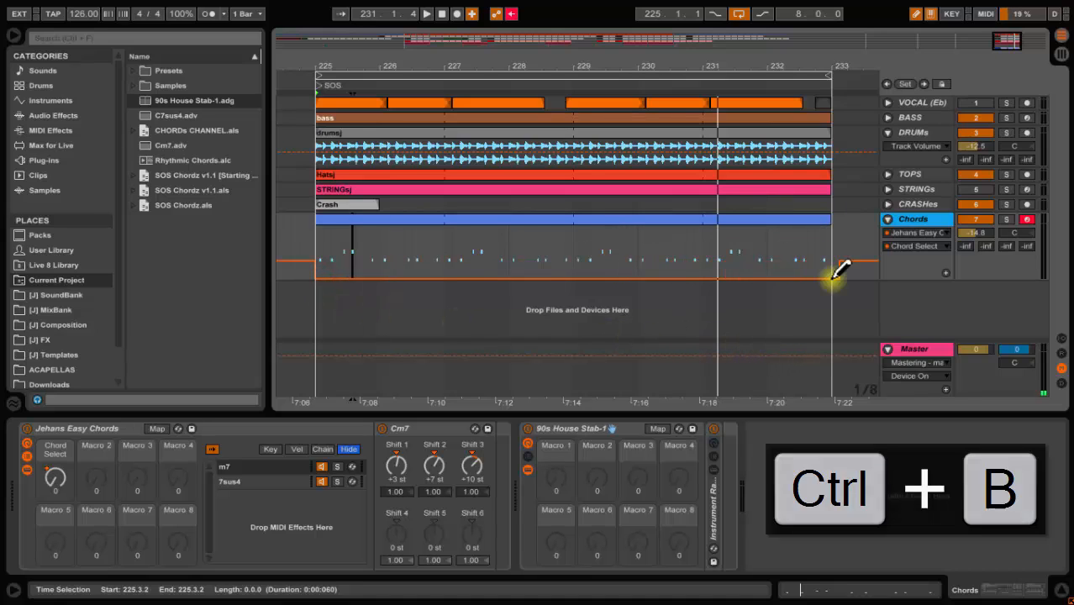
click(55, 476)
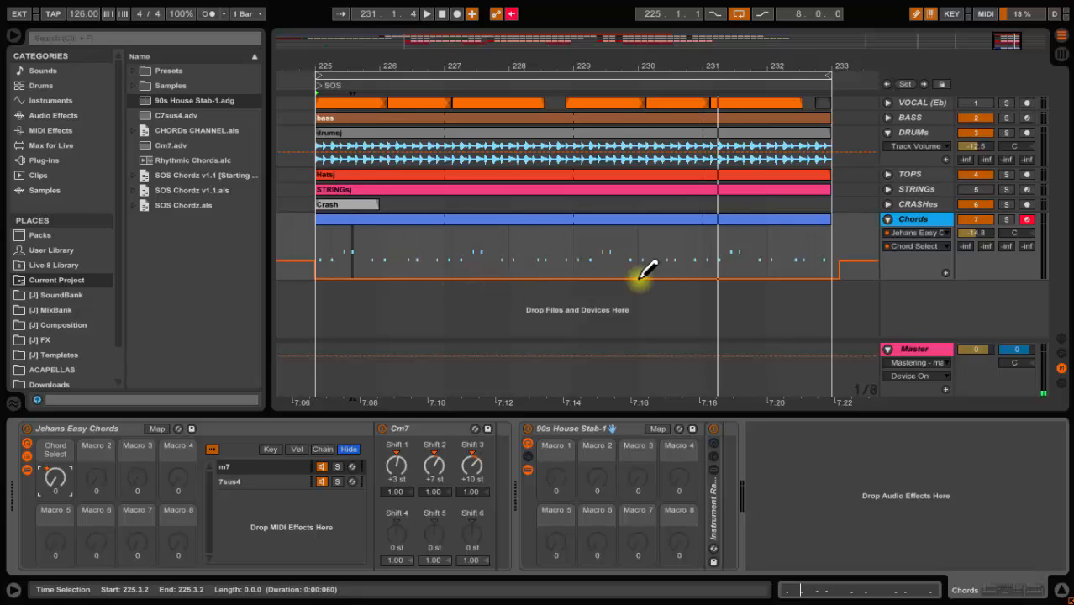
Draw three short Chord Select automation steps up to 127 at points across the clip
click(941, 269)
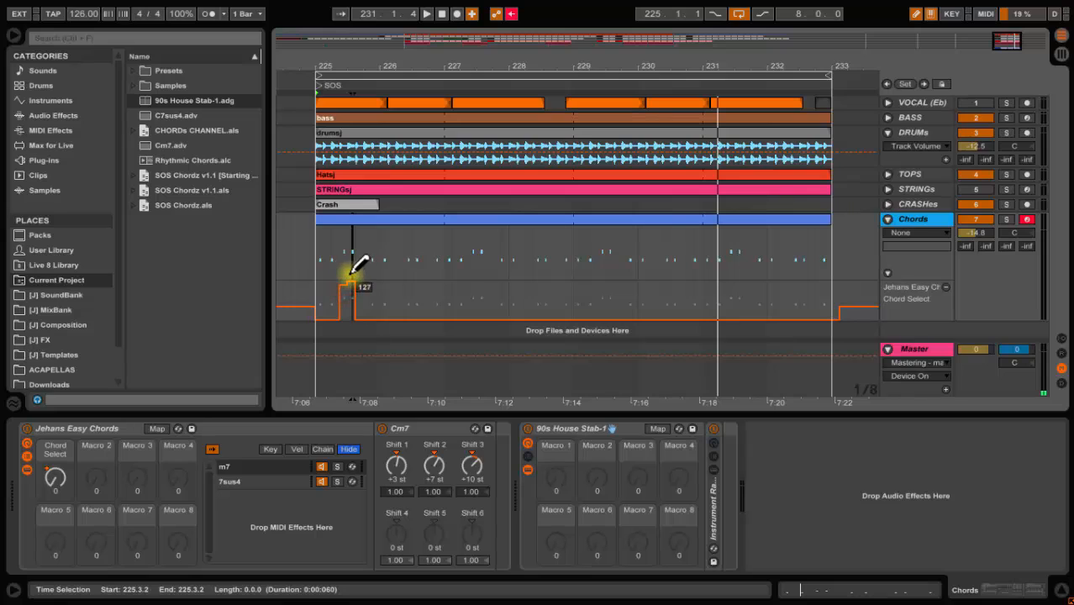
drag(345, 272, 348, 273)
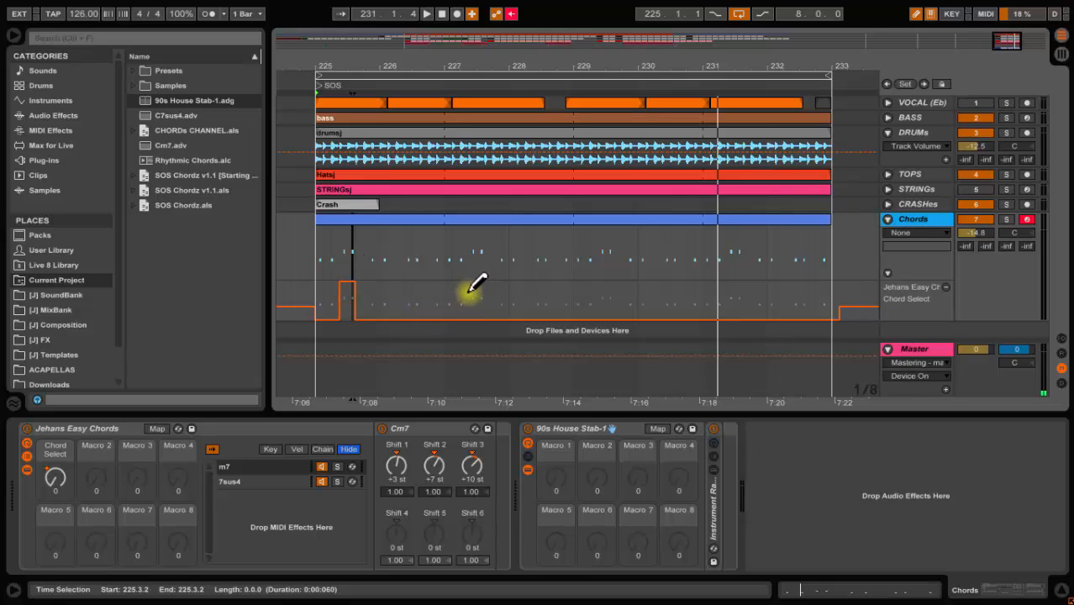
drag(473, 282, 486, 282)
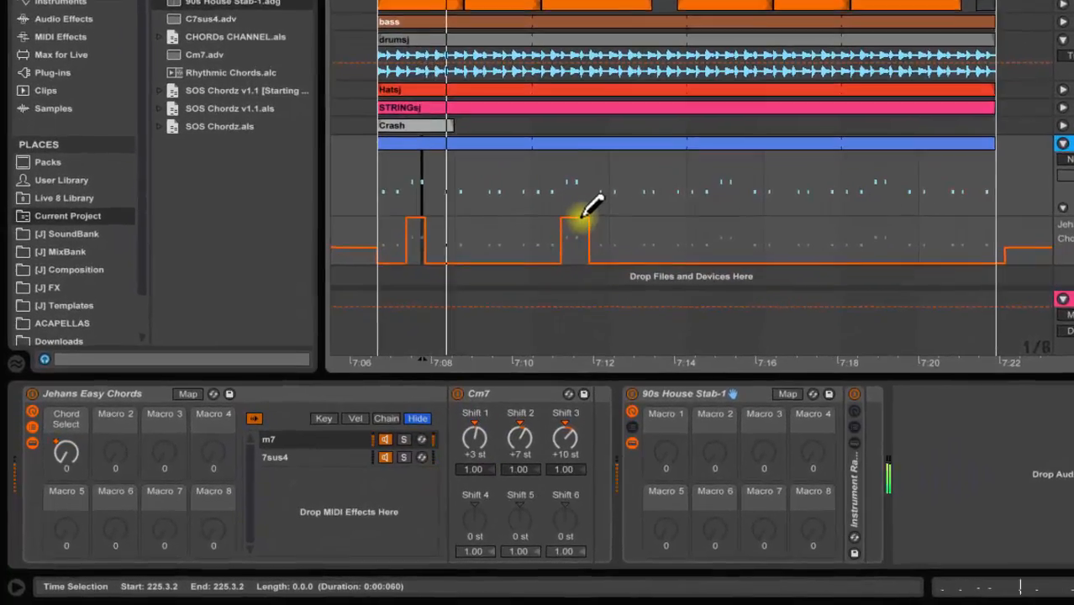
drag(712, 217, 741, 217)
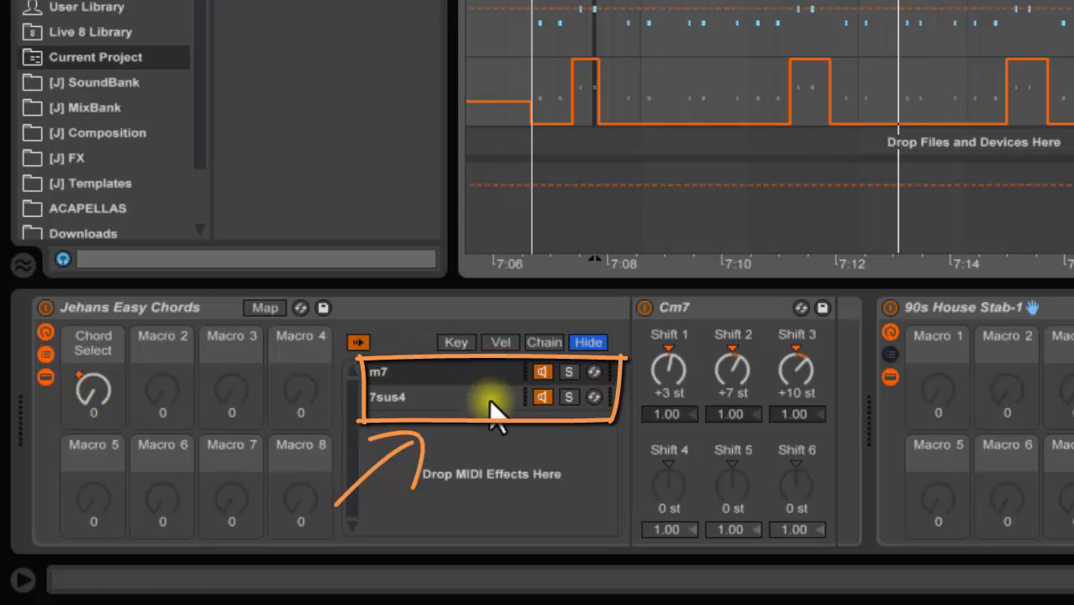
Select the m7 and 7sus4 chains in turn to inspect each chain's Chord device settings
click(509, 376)
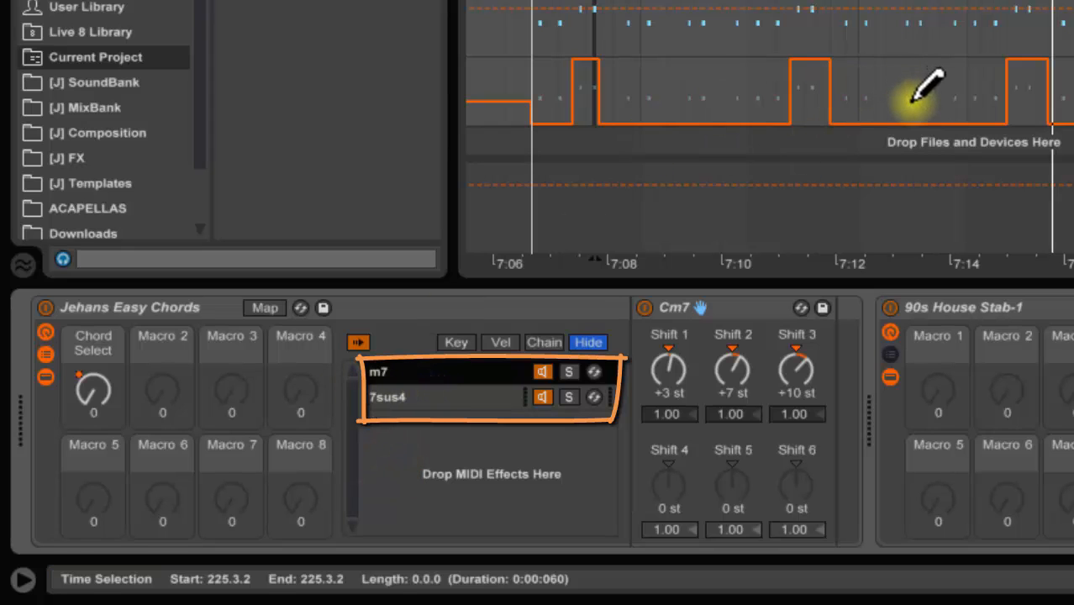
click(448, 399)
click(469, 378)
click(465, 394)
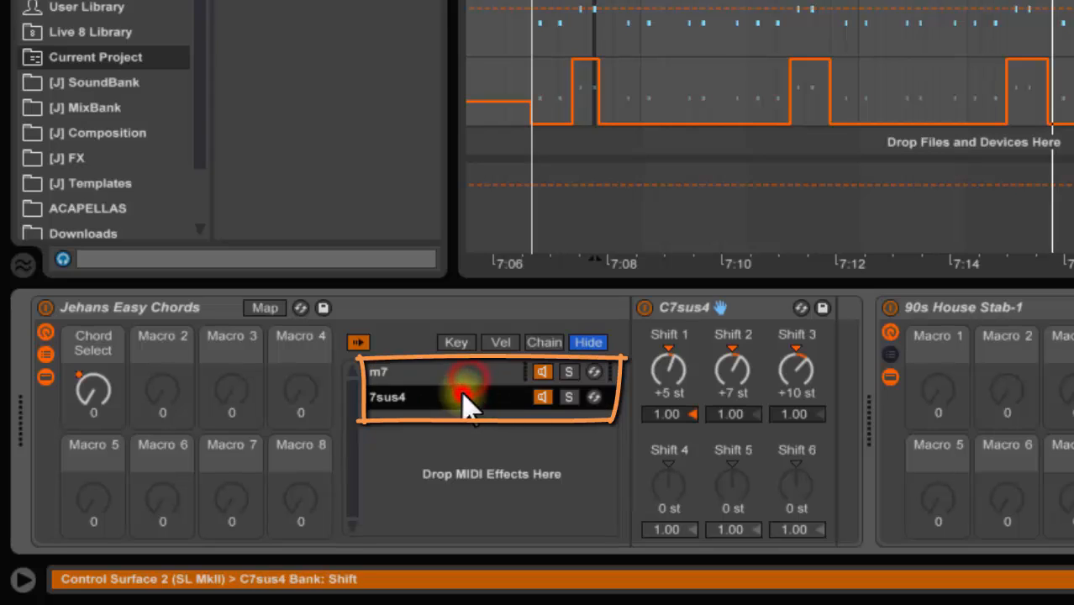
click(467, 373)
click(470, 392)
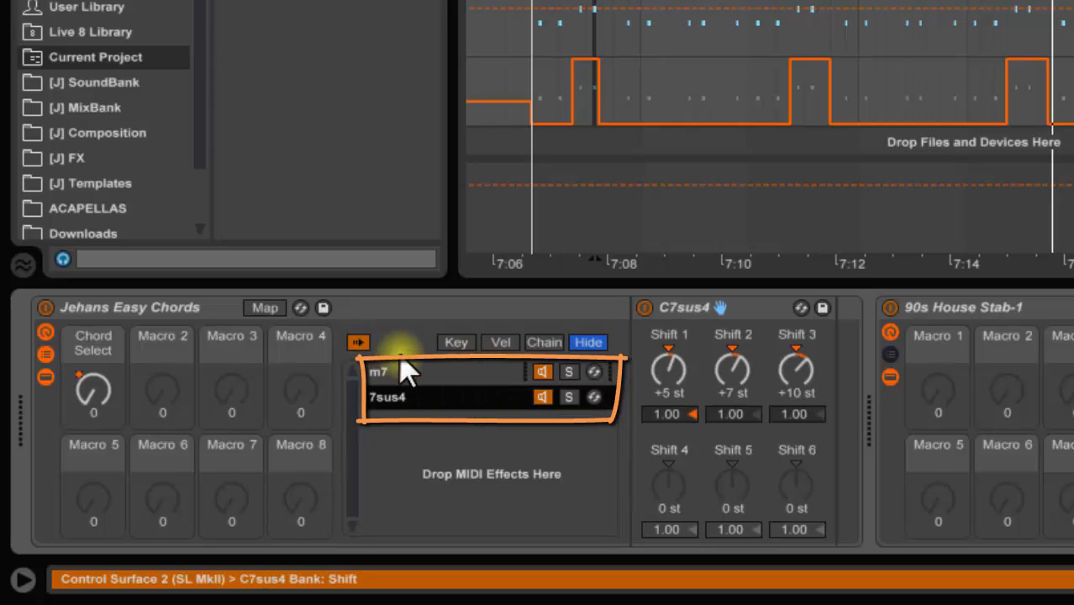
click(448, 379)
click(454, 403)
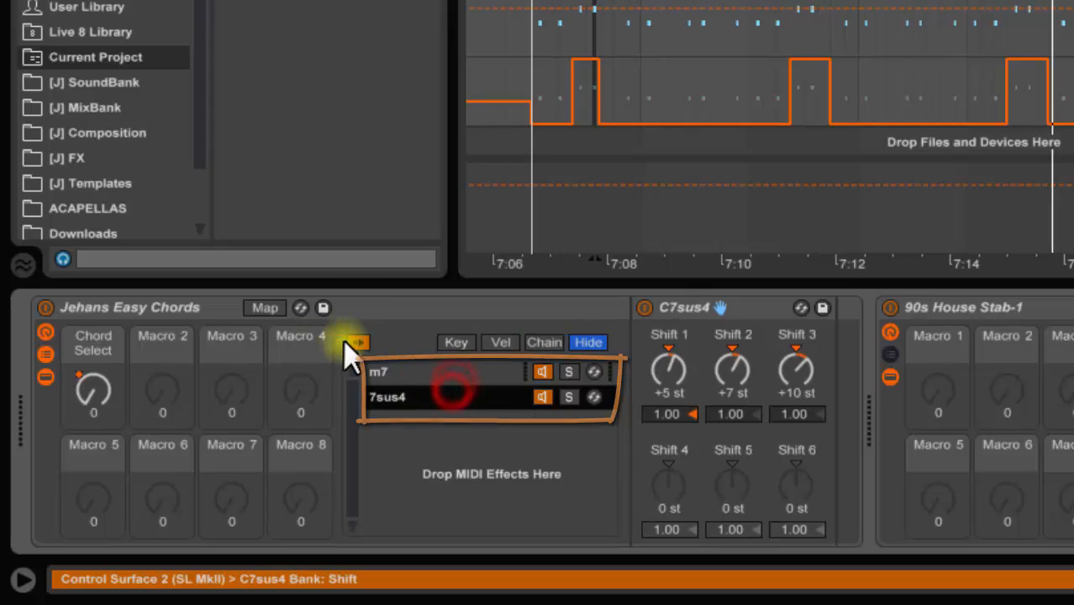
click(358, 341)
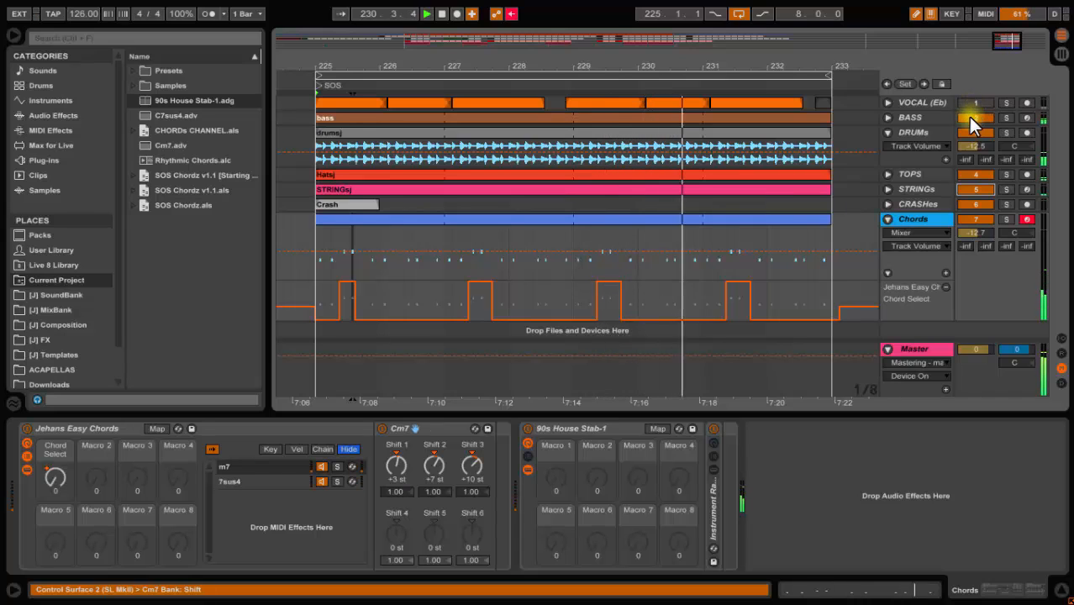
Mute and unmute the Bass and Vocal tracks while listening to the chord switching
click(968, 117)
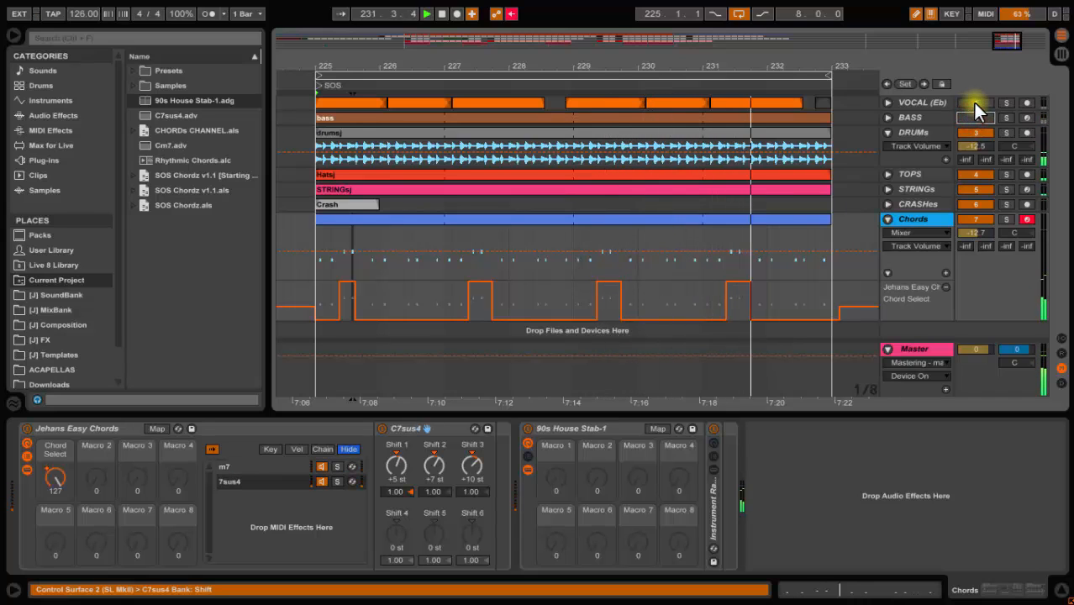
click(973, 103)
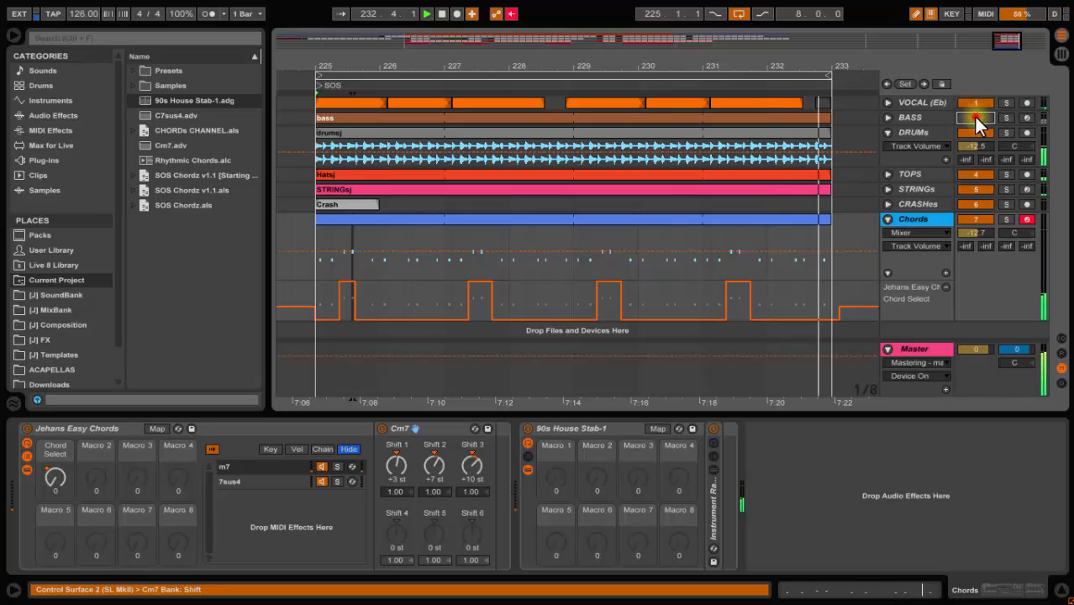
click(974, 117)
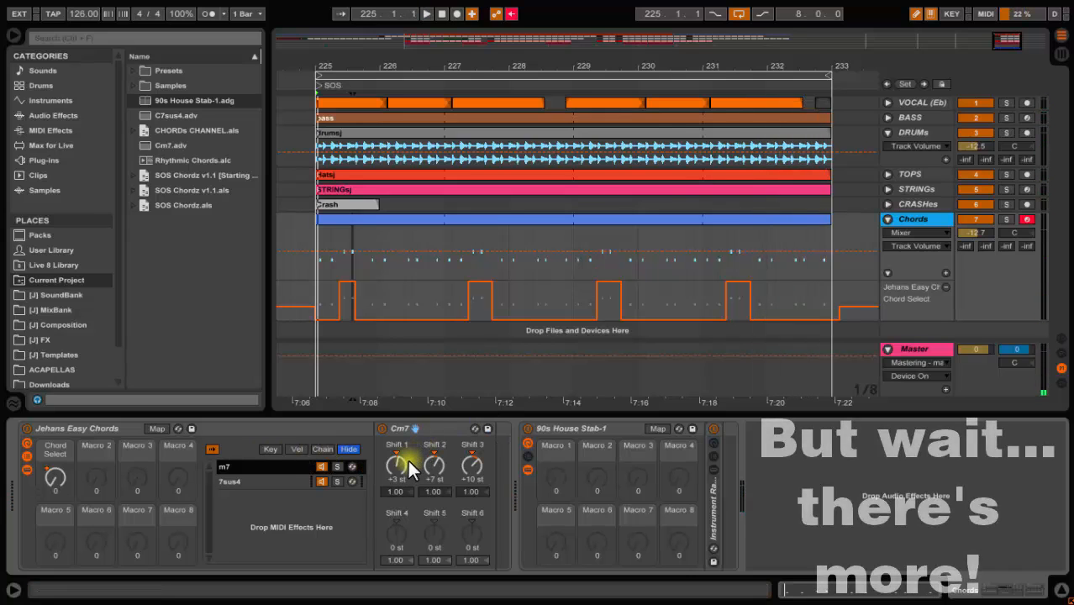
Lower the Cm7 chord's Shift 1, 2 and 3 velocities to about 0.73, 0.87 and 0.90
drag(394, 490, 437, 496)
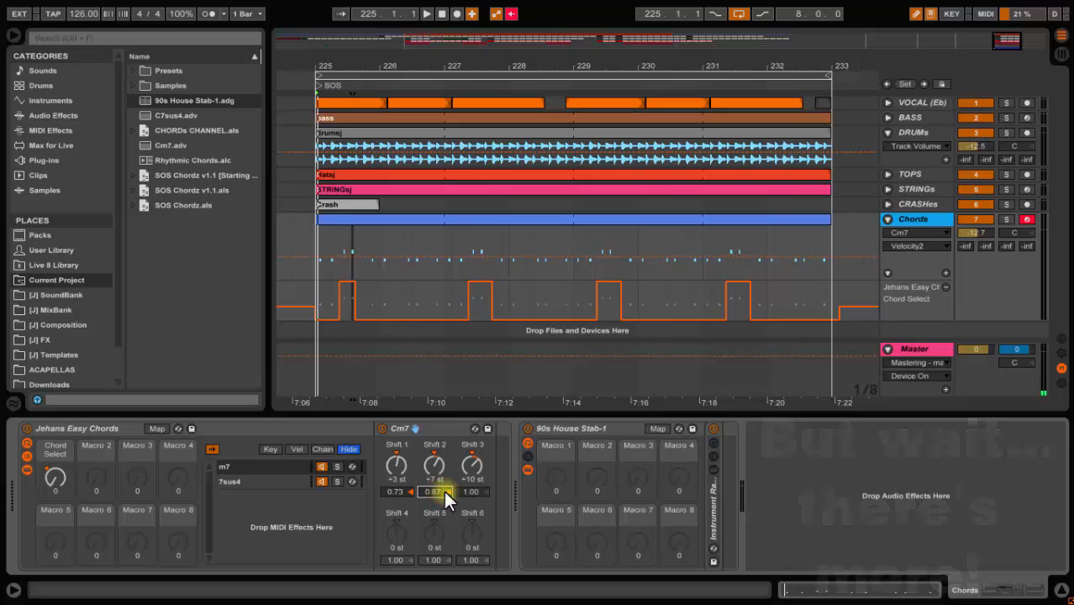
click(470, 491)
Select the 7sus4 chain and set its Shift 1, 2 and 3 velocities to about 0.69, 0.83 and 0.97
click(279, 481)
click(400, 492)
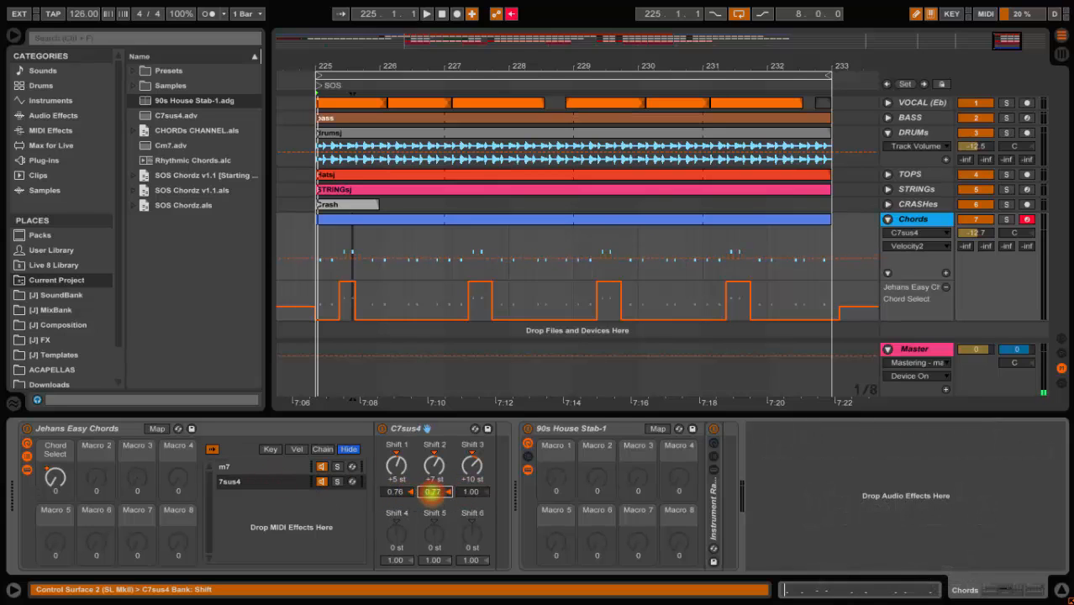
drag(432, 494, 433, 493)
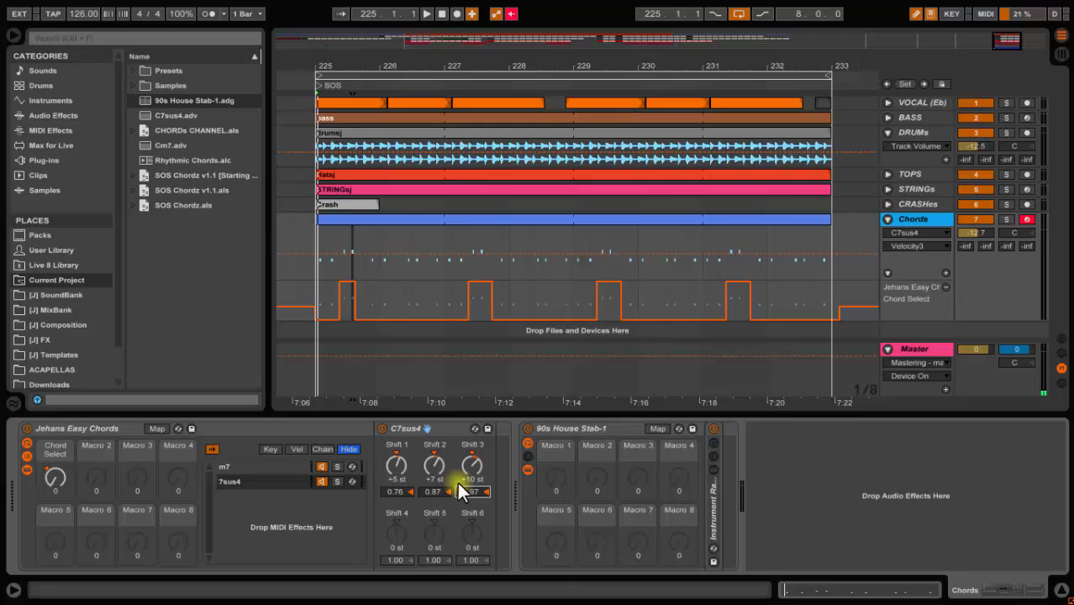
click(396, 491)
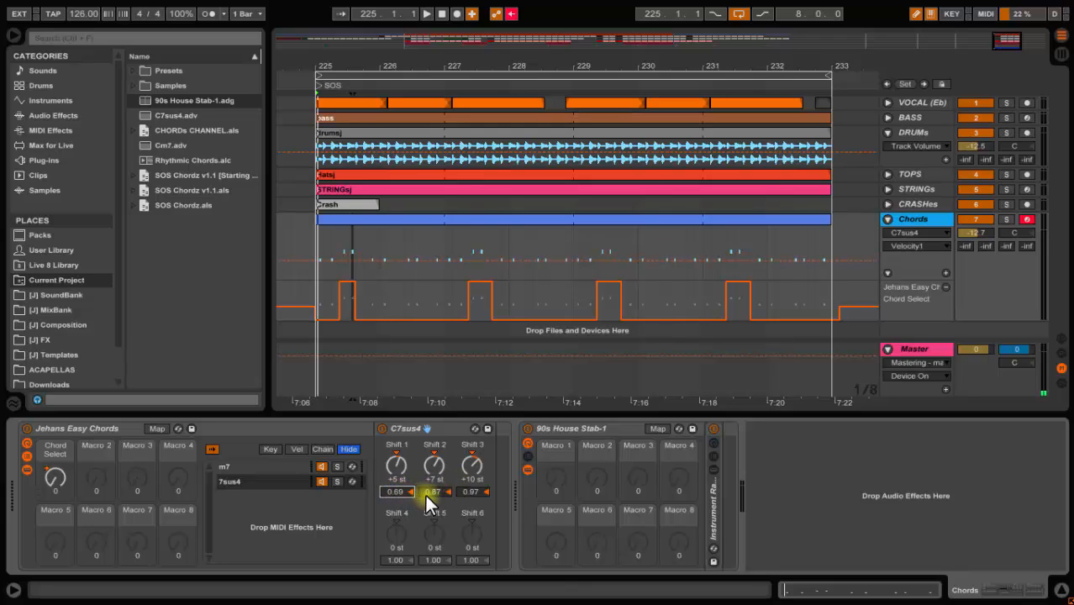
drag(427, 493, 419, 470)
click(59, 130)
scroll(173, 159, up, 5)
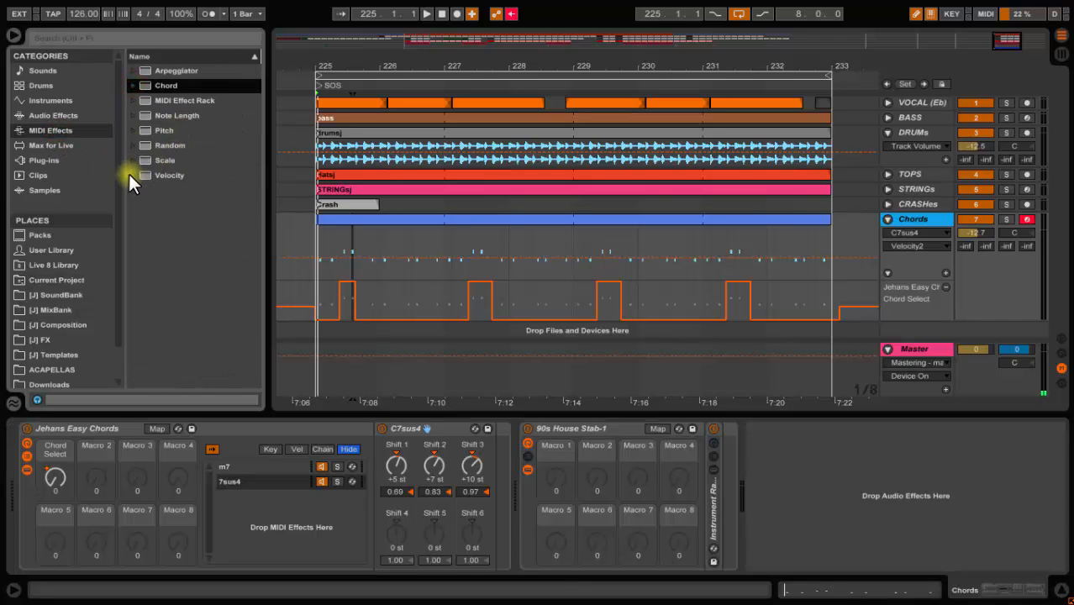
click(132, 175)
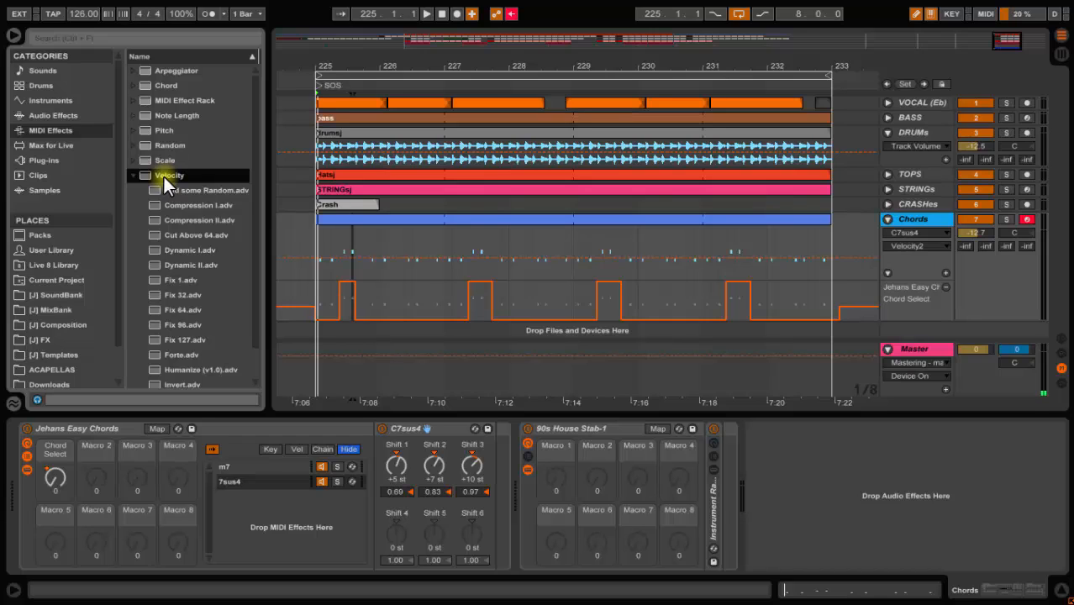
click(133, 175)
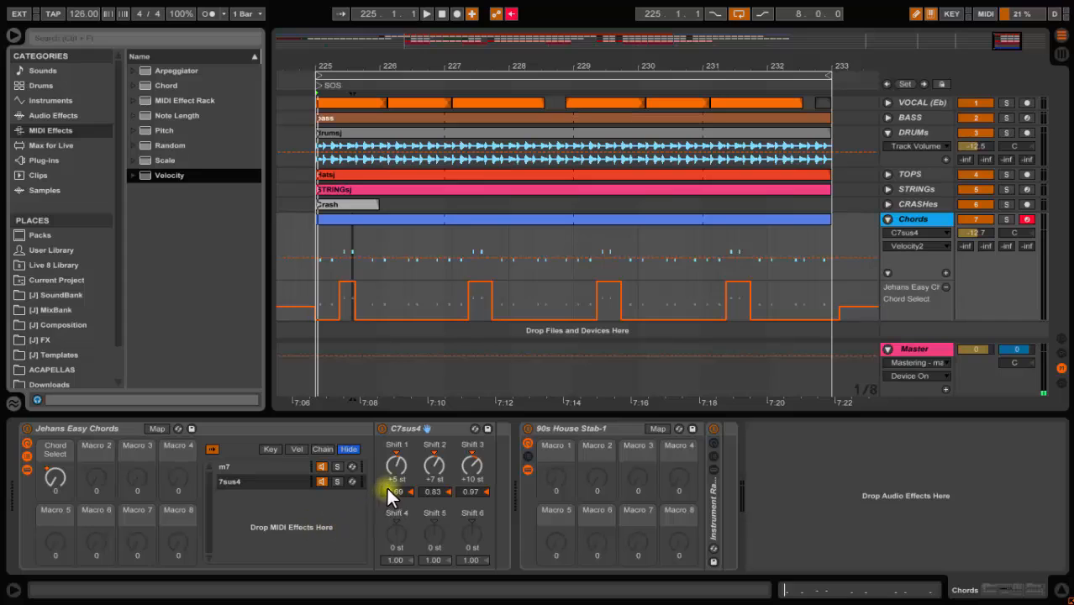
Lower the 7sus4 chord's Shift 1 velocity to about 0.65 and play back the arrangement
drag(399, 490, 399, 495)
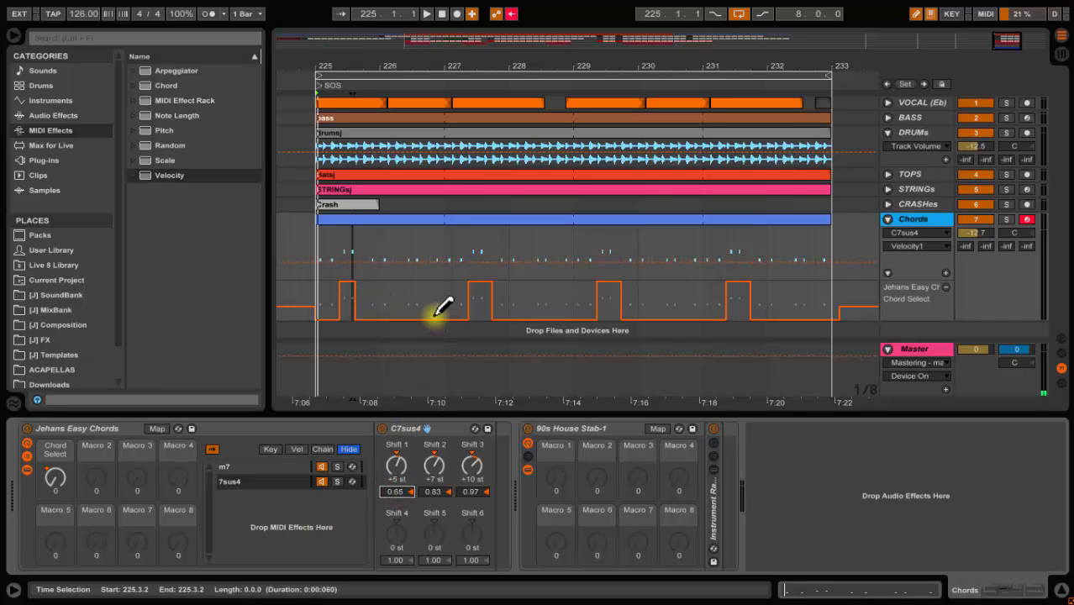
key(space)
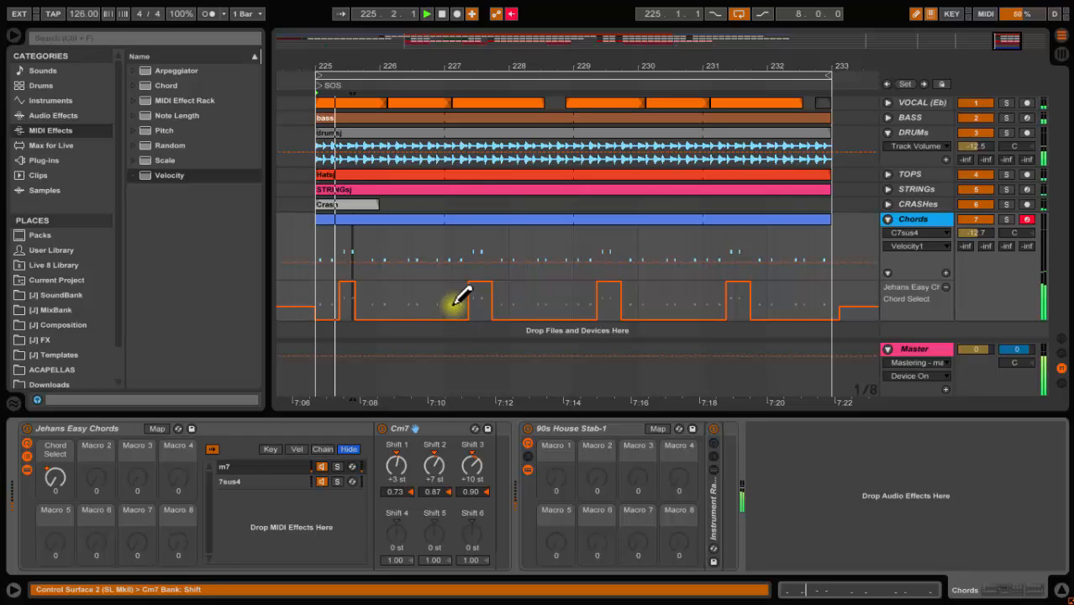